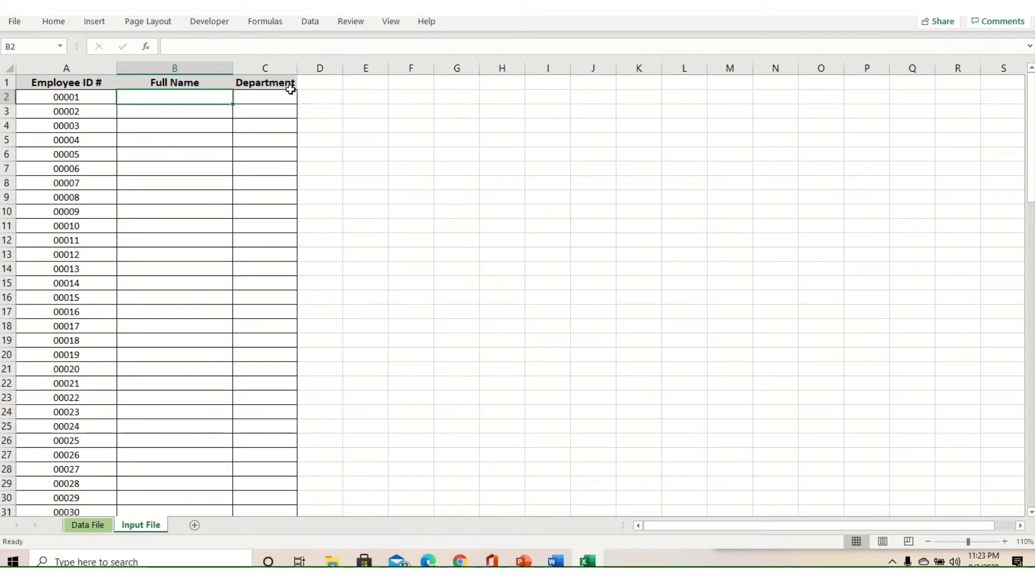
Review the employee table on the Data File sheet and return to the Input File sheet.
left_click(88, 525)
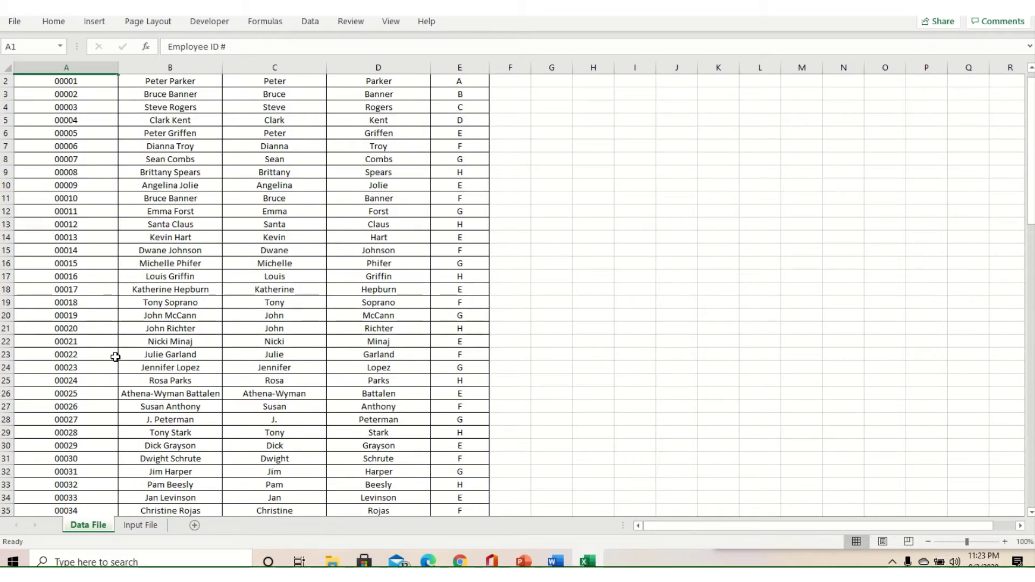
scroll(115, 357, "up", 1)
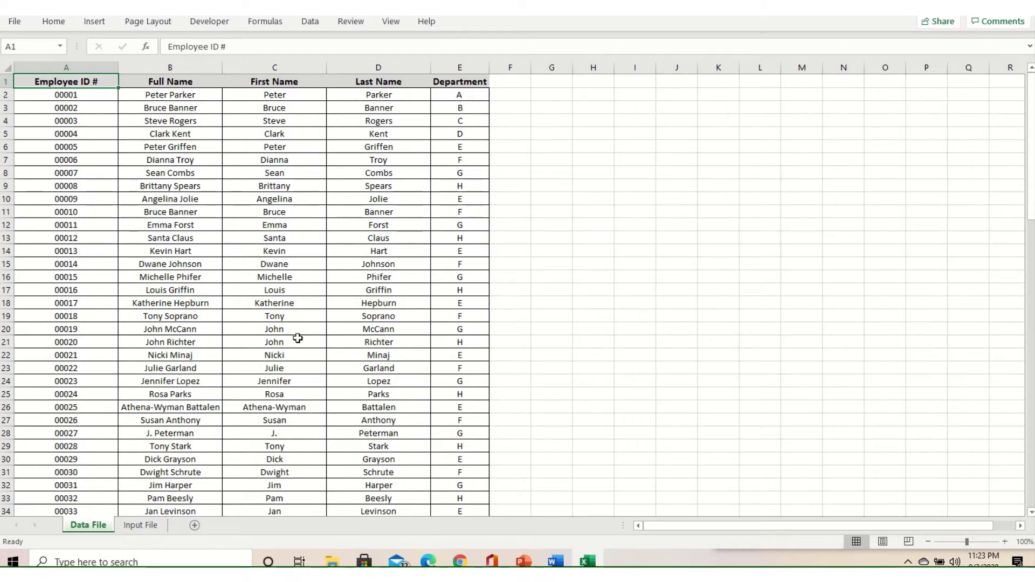
left_click(142, 526)
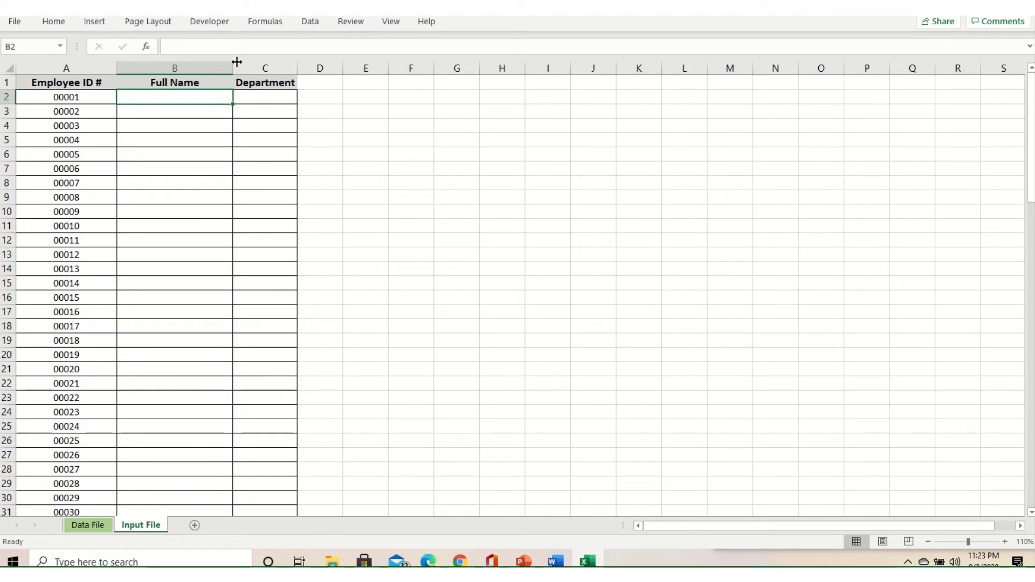
Insert a VLOOKUP function in the first Full Name cell, B2, with employee ID cell A2 as the lookup value.
left_click(272, 22)
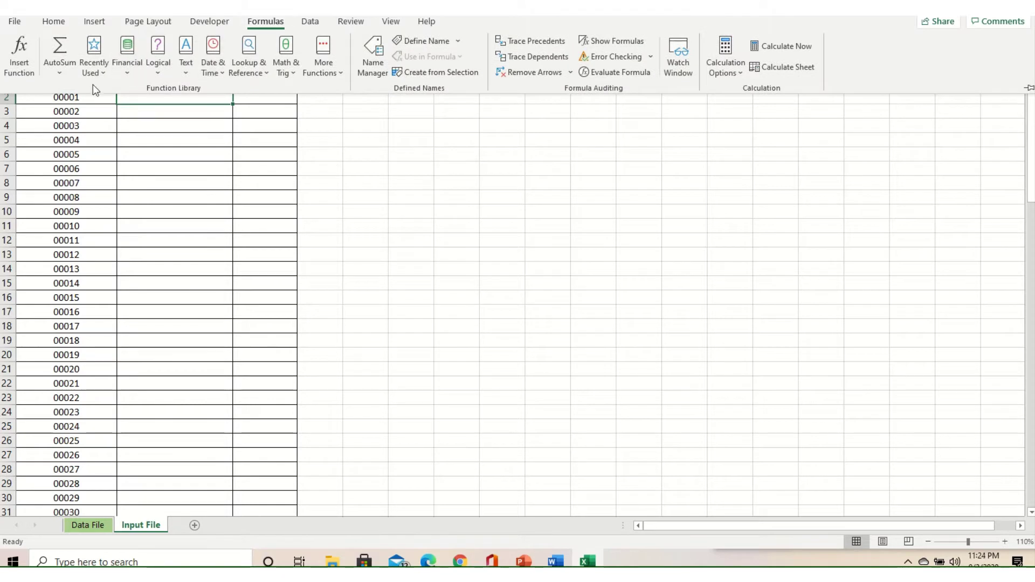
left_click(10, 70)
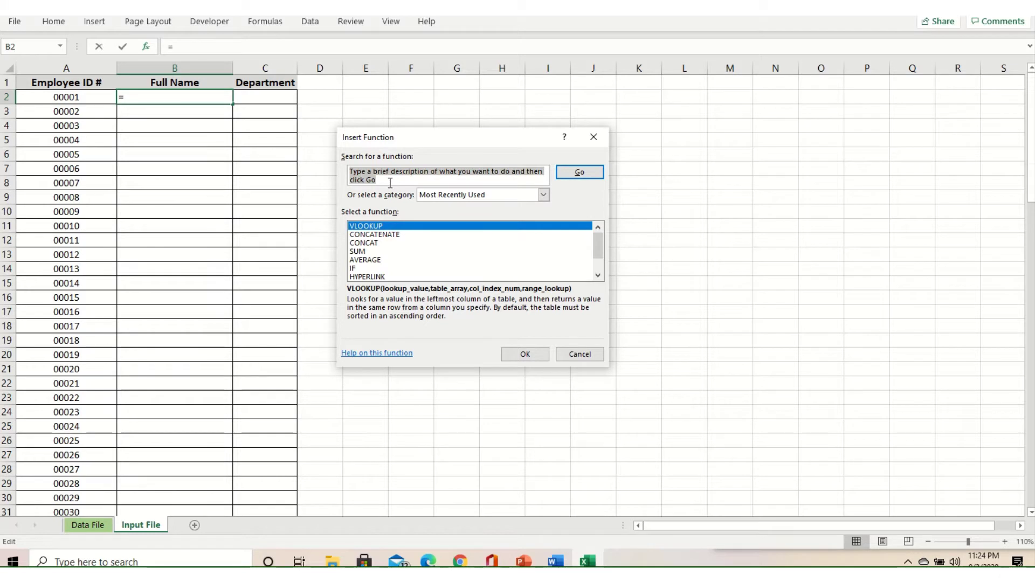
type("vlookup")
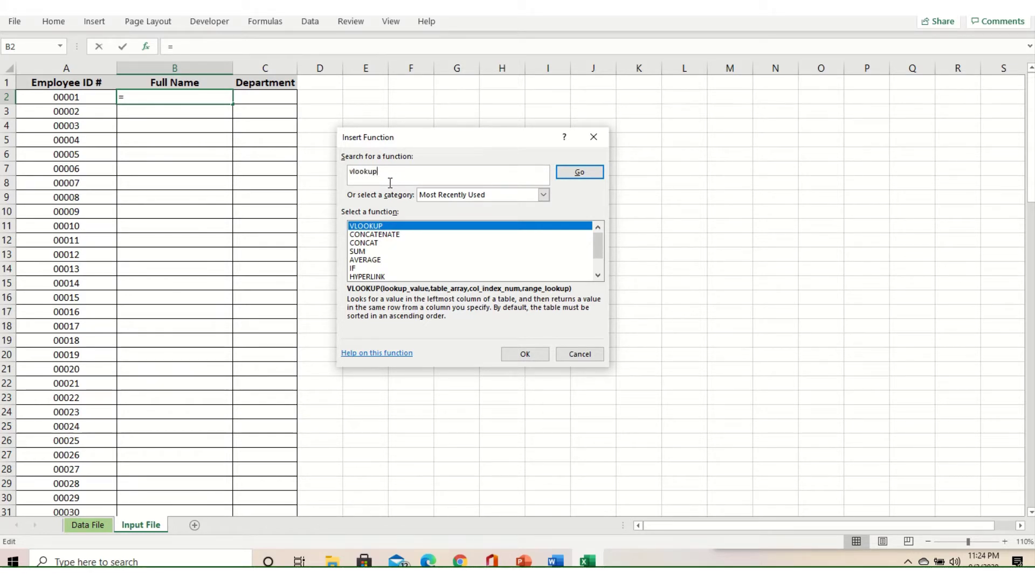
left_click(378, 228)
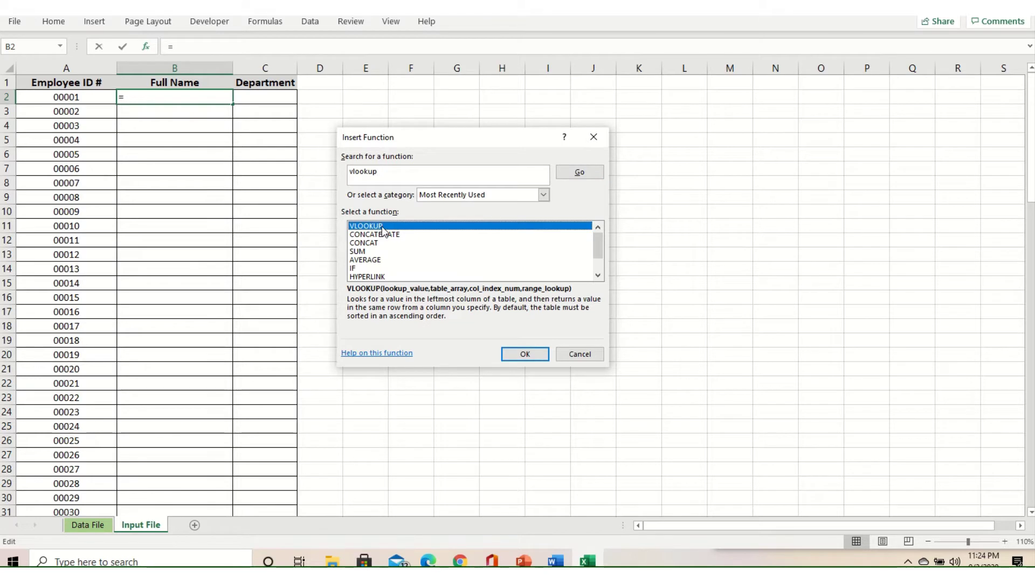
left_click(523, 356)
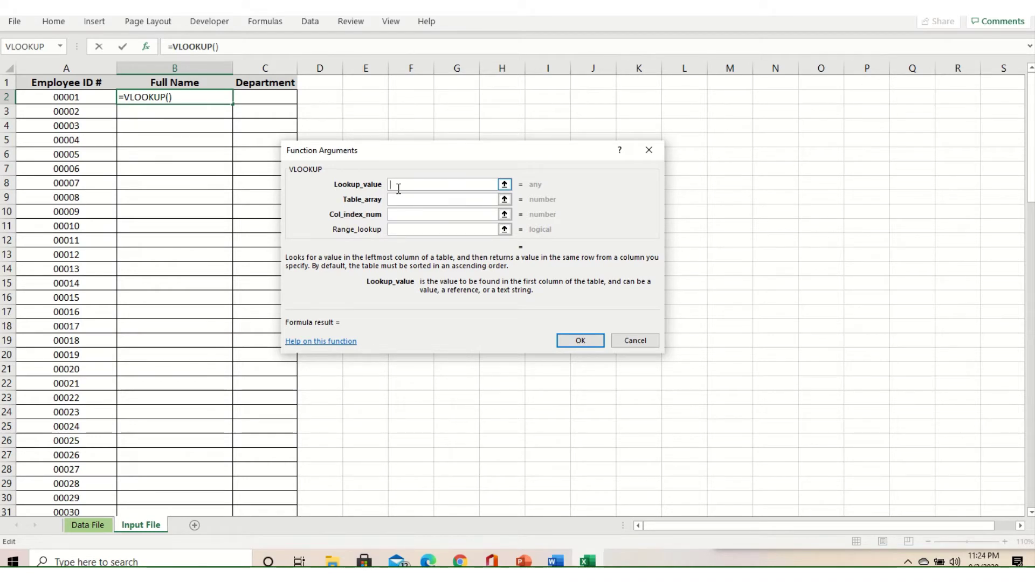
left_click(72, 99)
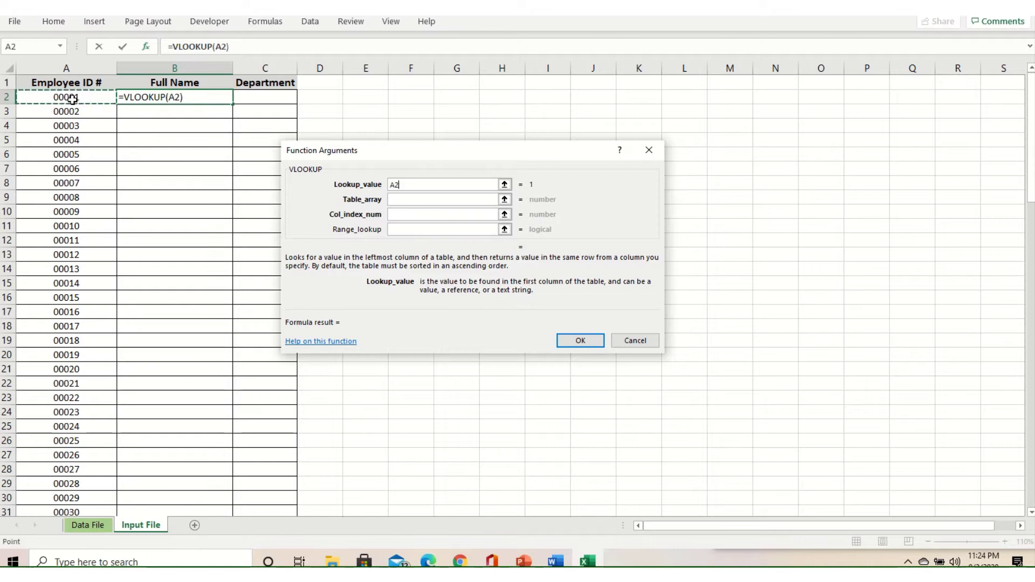
Set the VLOOKUP table array to range A2:E100 on the Data File sheet.
left_click(393, 200)
left_click(396, 200)
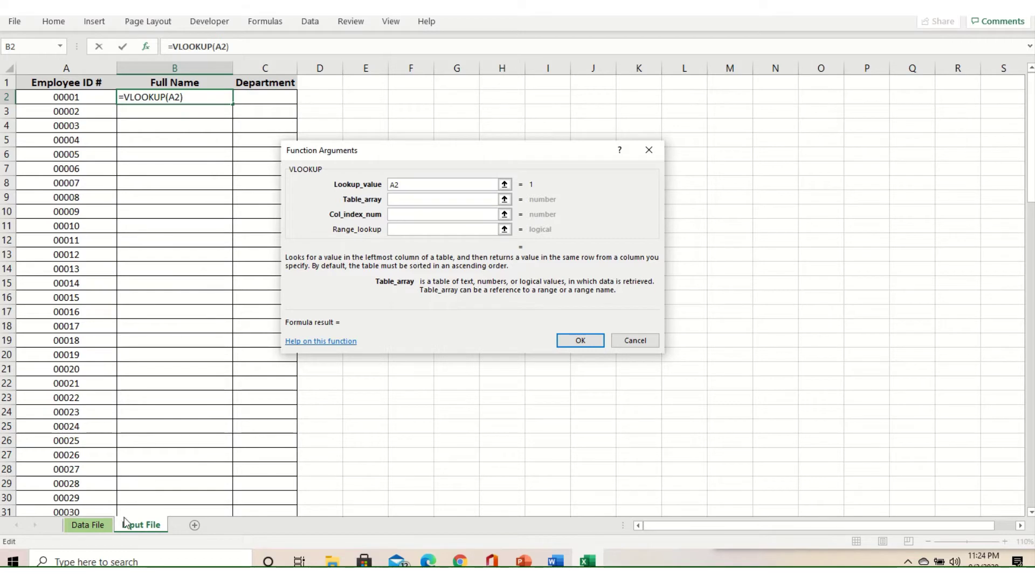
left_click(97, 525)
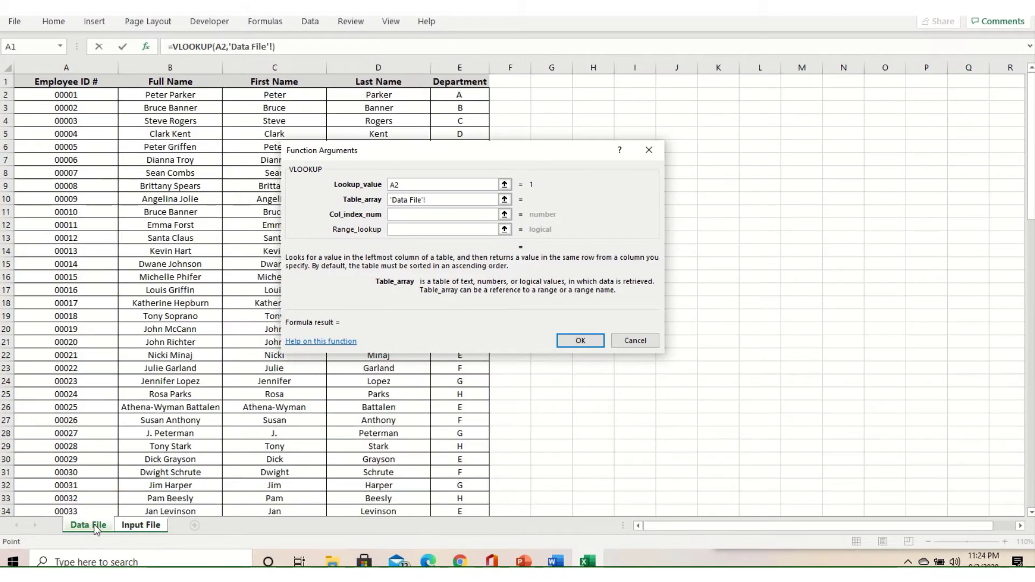
left_click(79, 96)
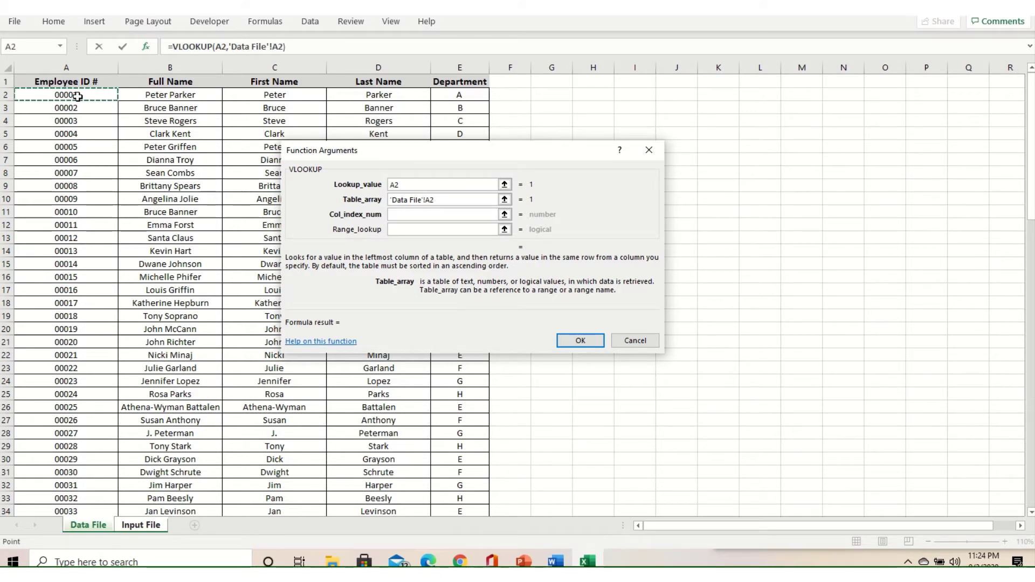
key("shift+Right")
key("shift+Right")
key("shift+Right")
key("shift+Right")
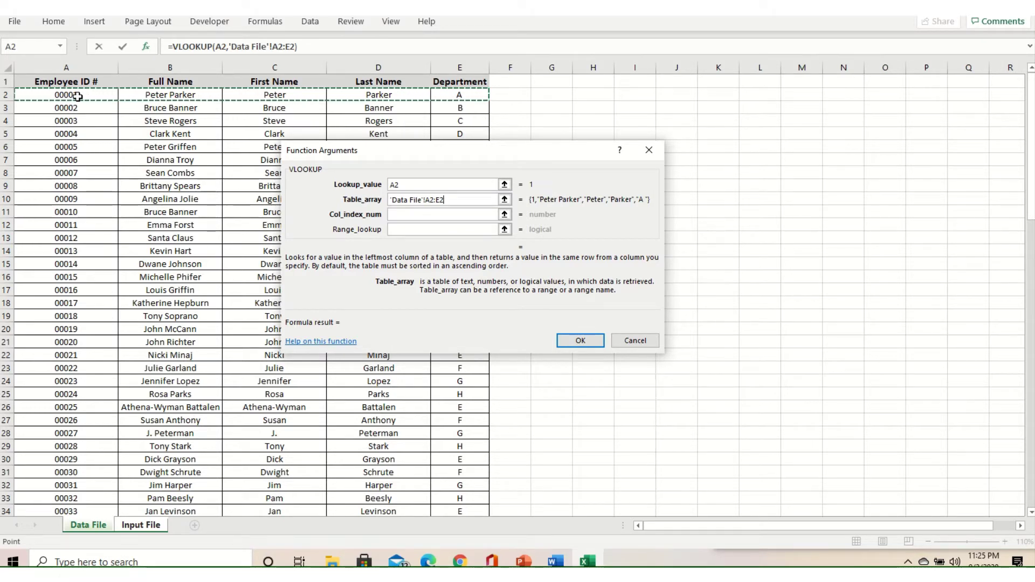
key("End")
key("BackSpace")
type("100")
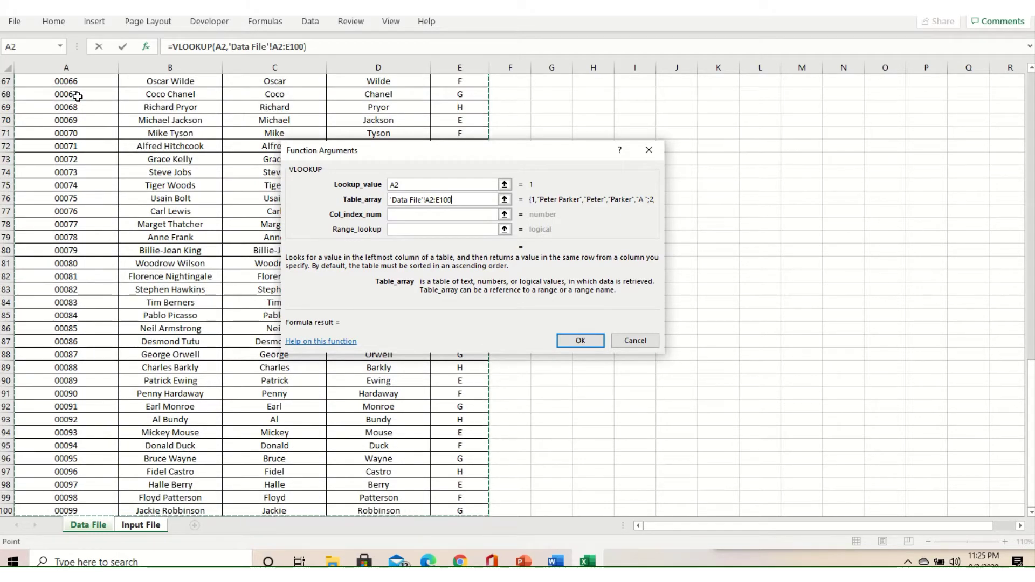
Set the VLOOKUP column index number to 2 for the Full Name column of the Data File table.
left_click(435, 216)
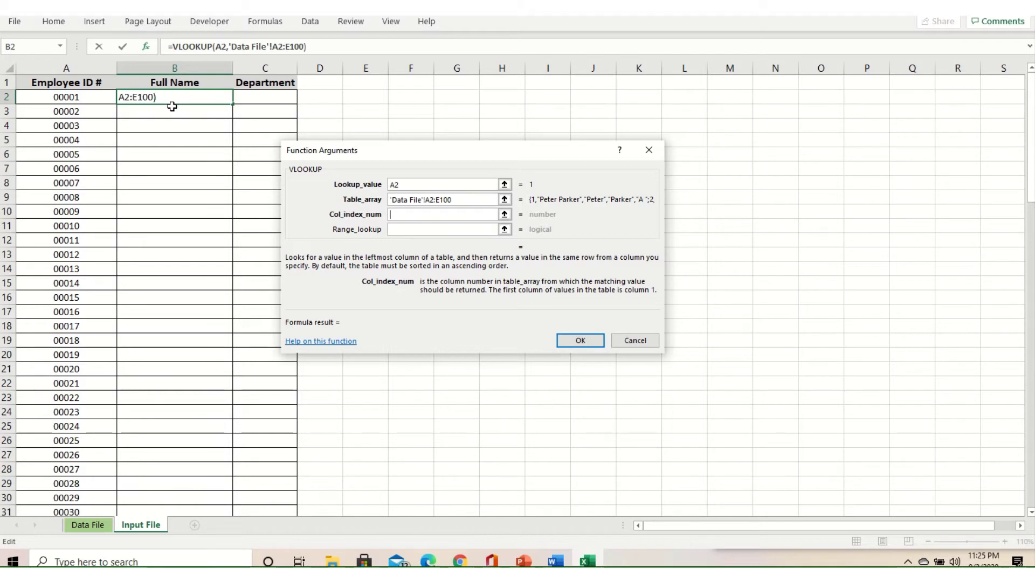
left_click(102, 525)
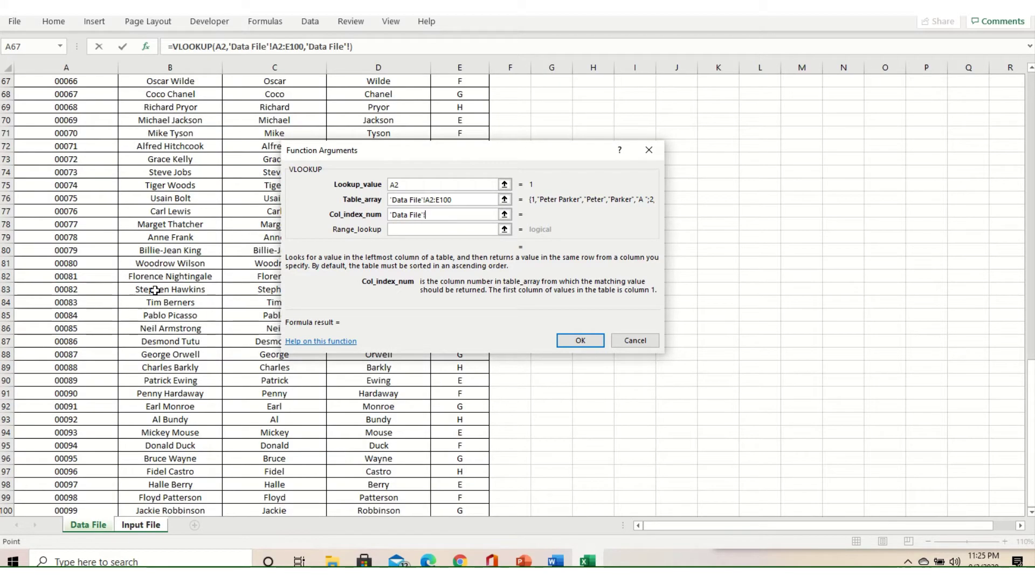
key("ctrl+Home")
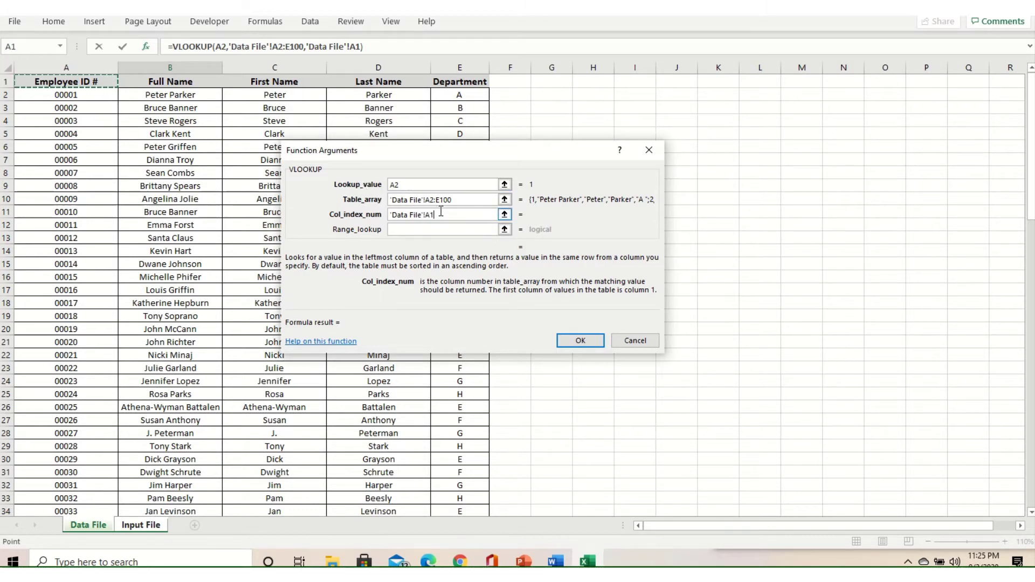
left_click_drag(441, 213, 371, 221)
type("2")
Set the range lookup to false, complete the formula in B2, and check its result against the Data File sheet.
left_click(400, 232)
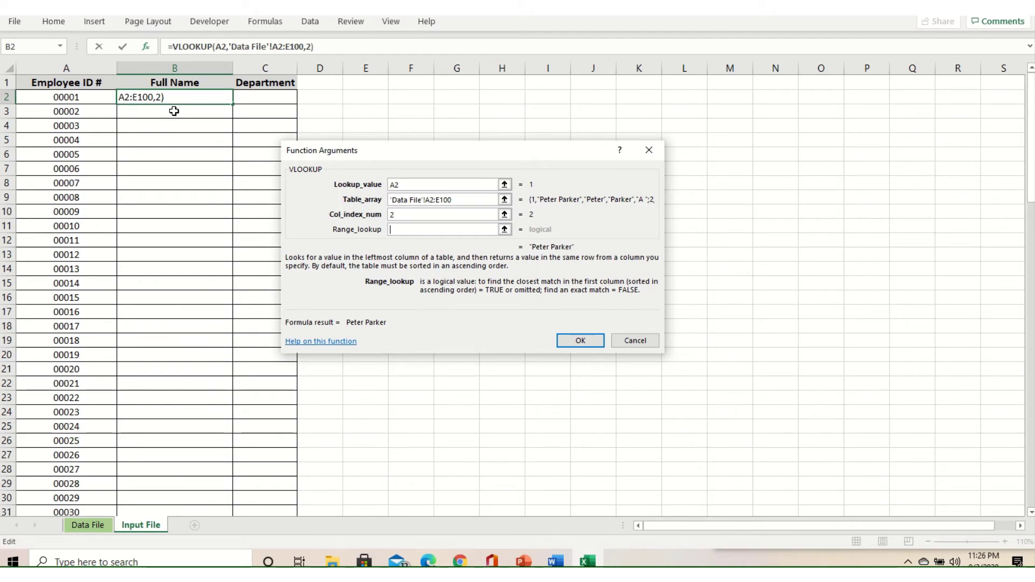
type("fa")
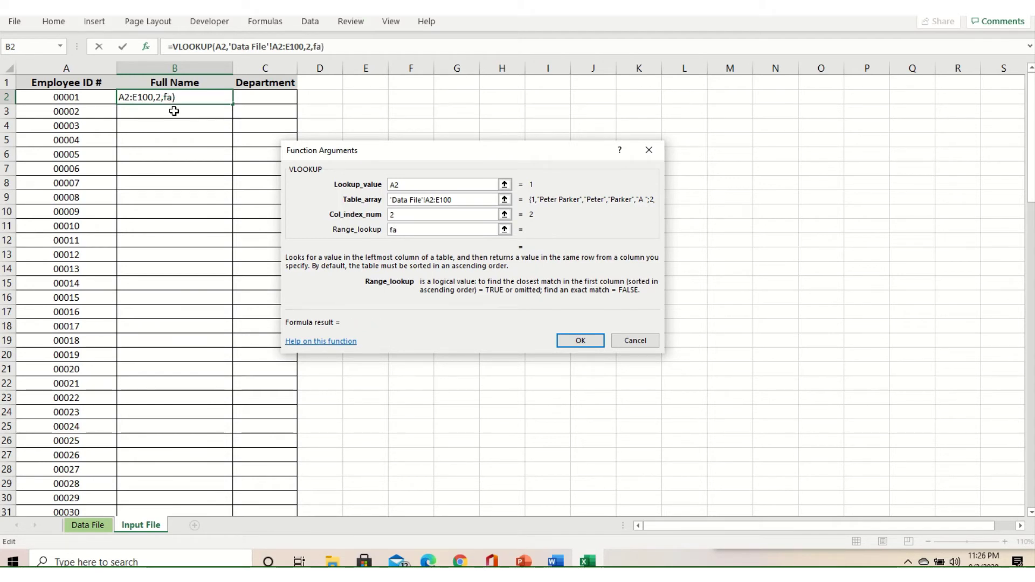
type("lse")
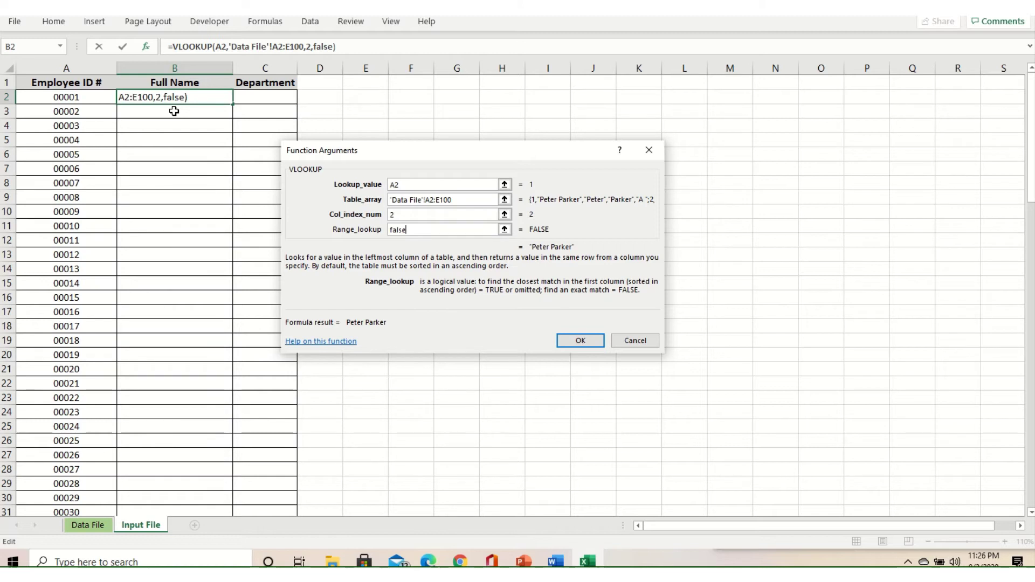
left_click(573, 342)
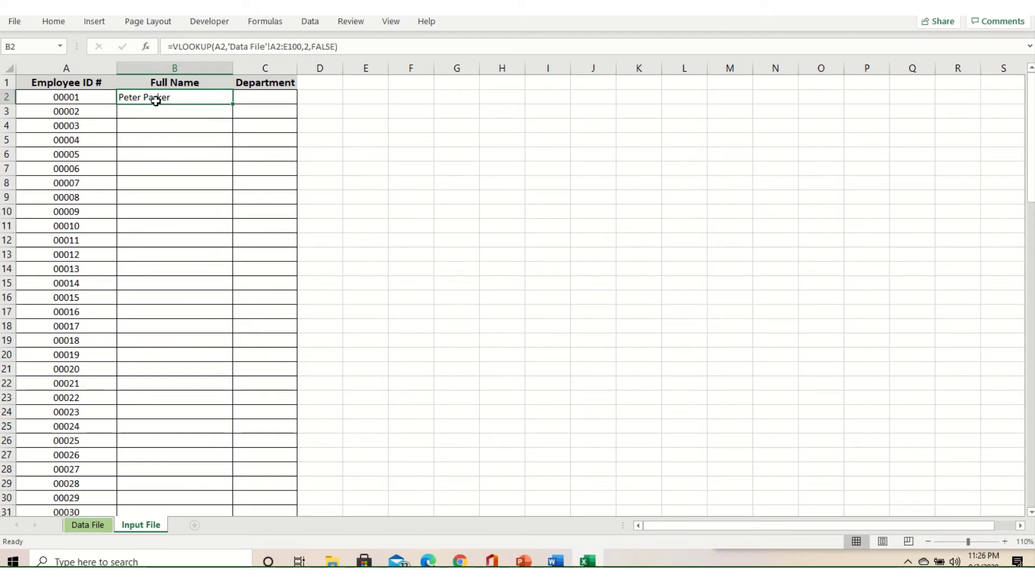
left_click(88, 525)
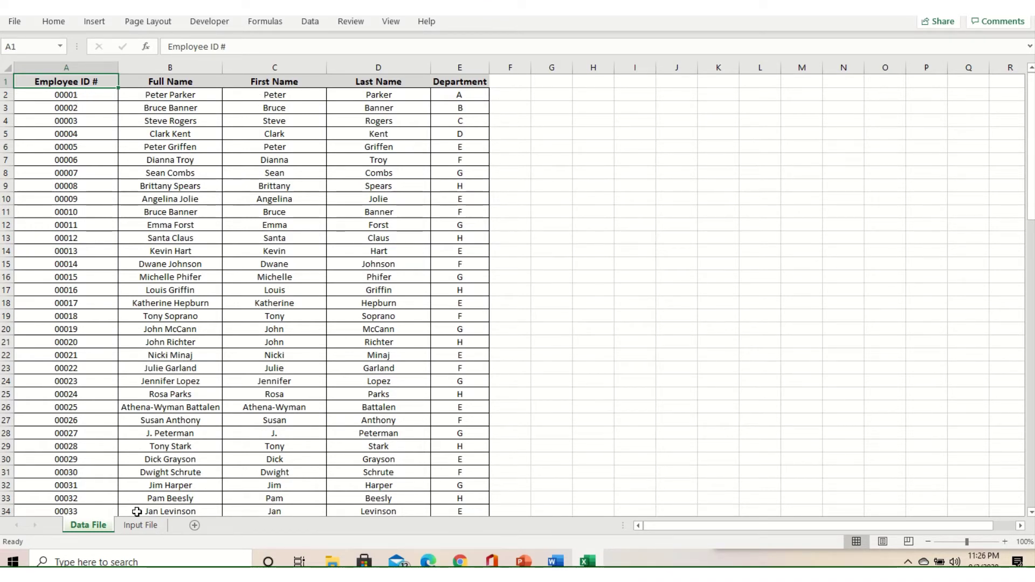
left_click(131, 528)
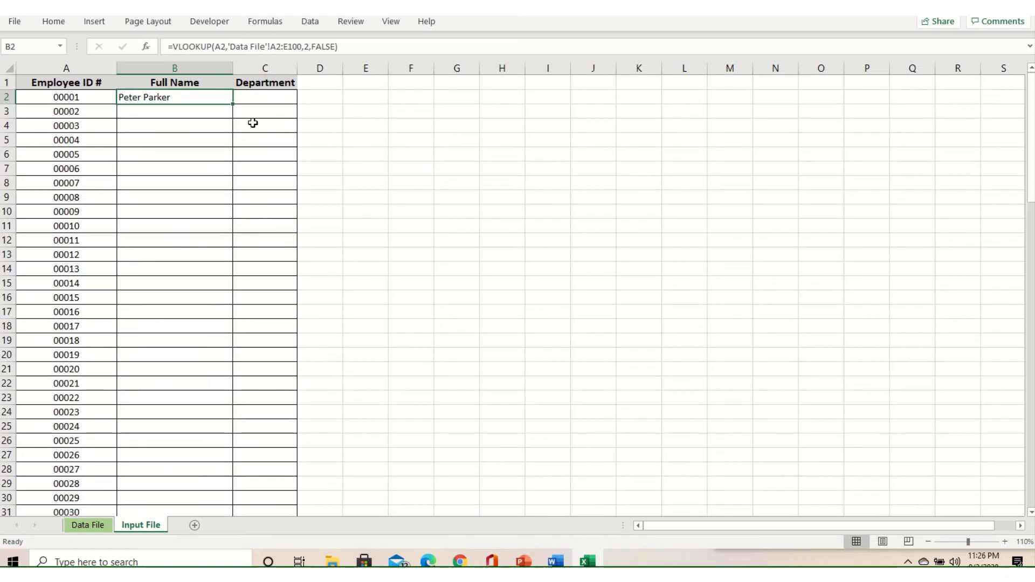
Insert a VLOOKUP function in the first Department cell, C2, with employee ID cell A2 as the lookup value.
left_click(254, 98)
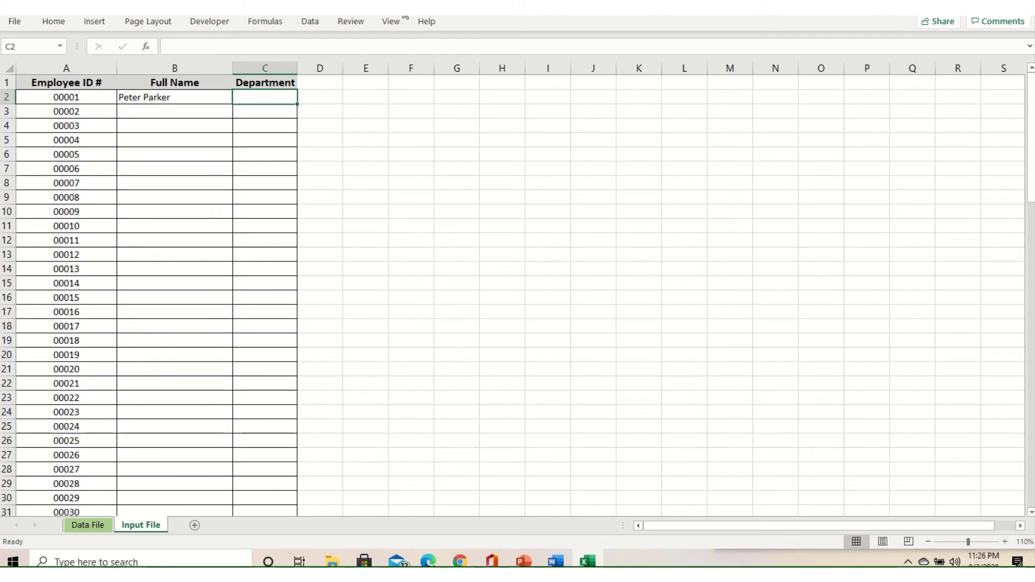
left_click(272, 21)
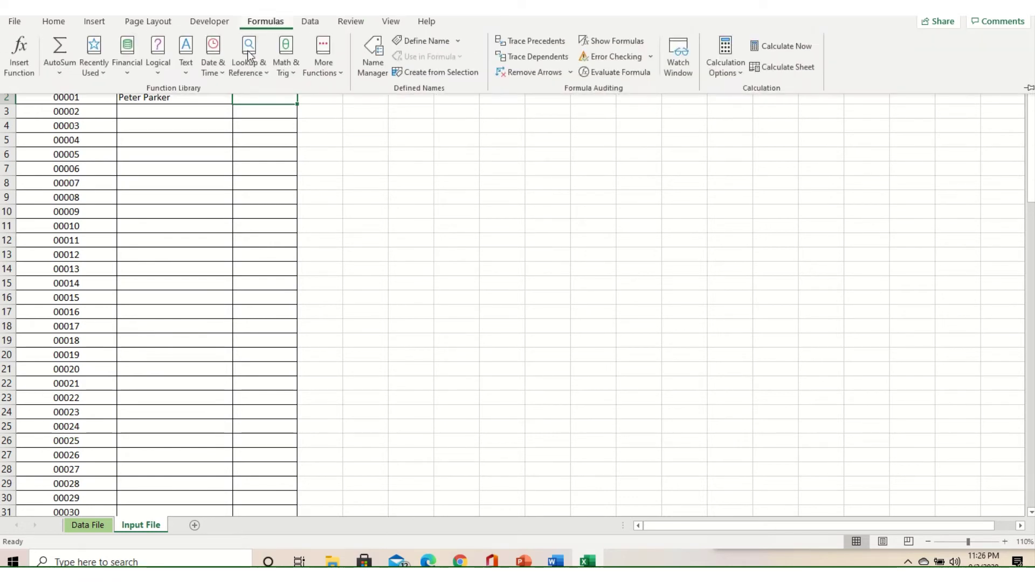
left_click(30, 73)
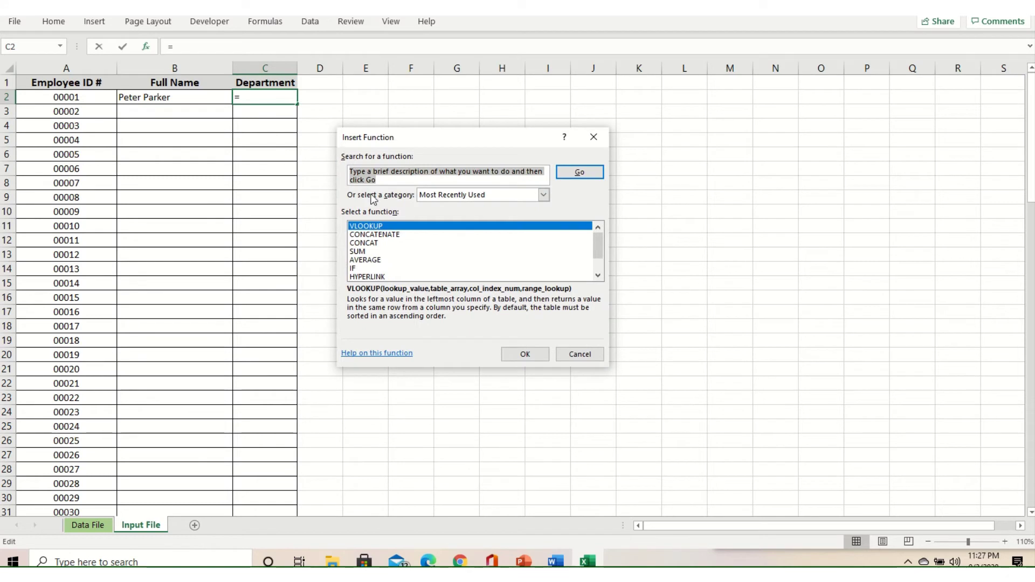
left_click(390, 226)
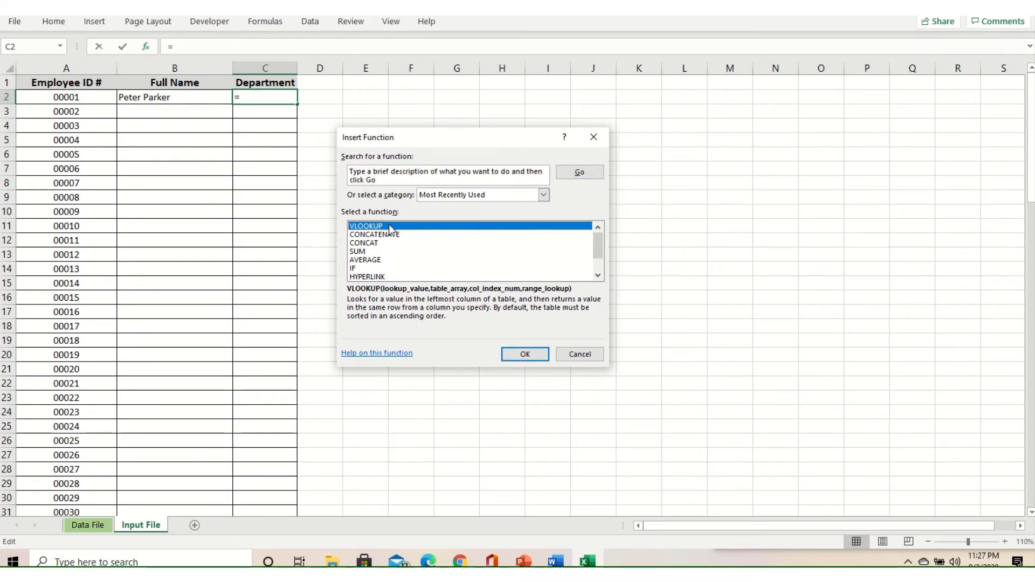
left_click(523, 359)
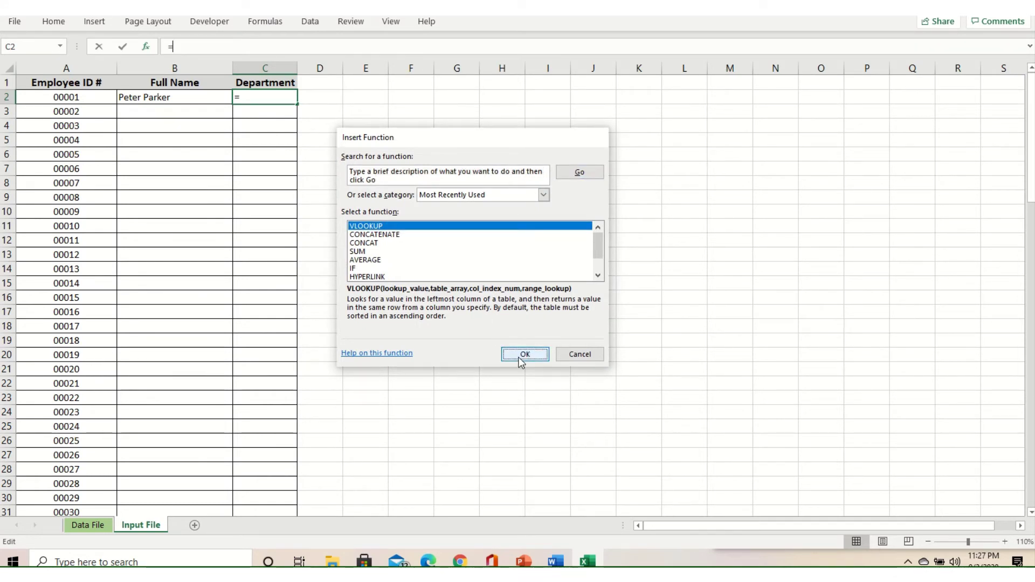
left_click(405, 185)
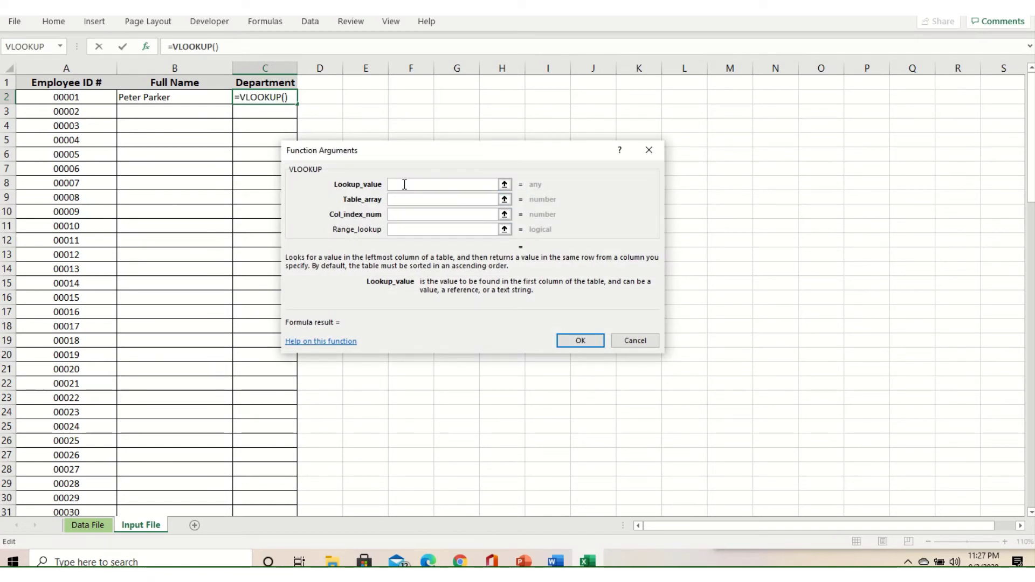
left_click(80, 98)
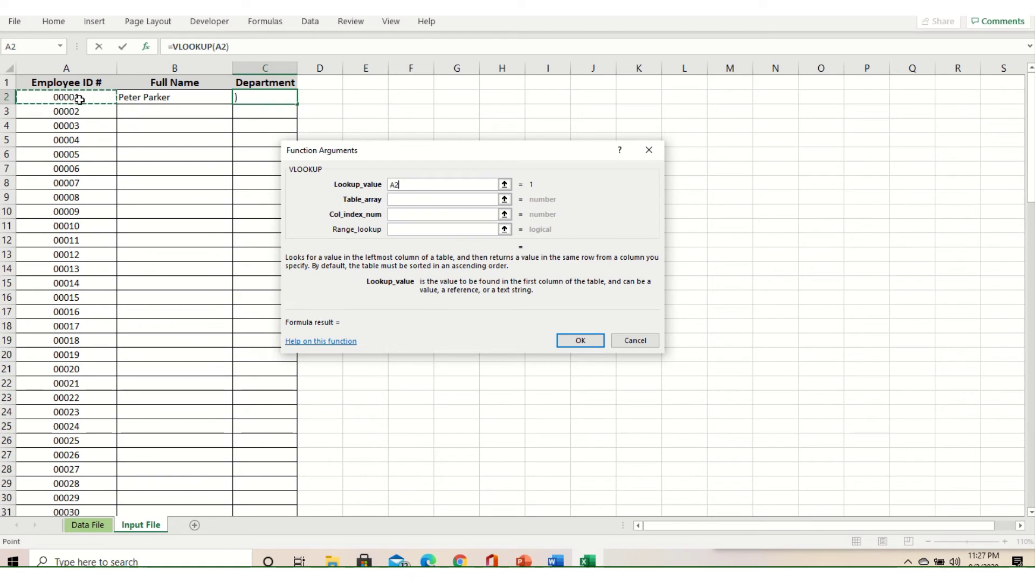
Set the table array of the Department VLOOKUP to range A2:E100 on the Data File sheet.
left_click(400, 201)
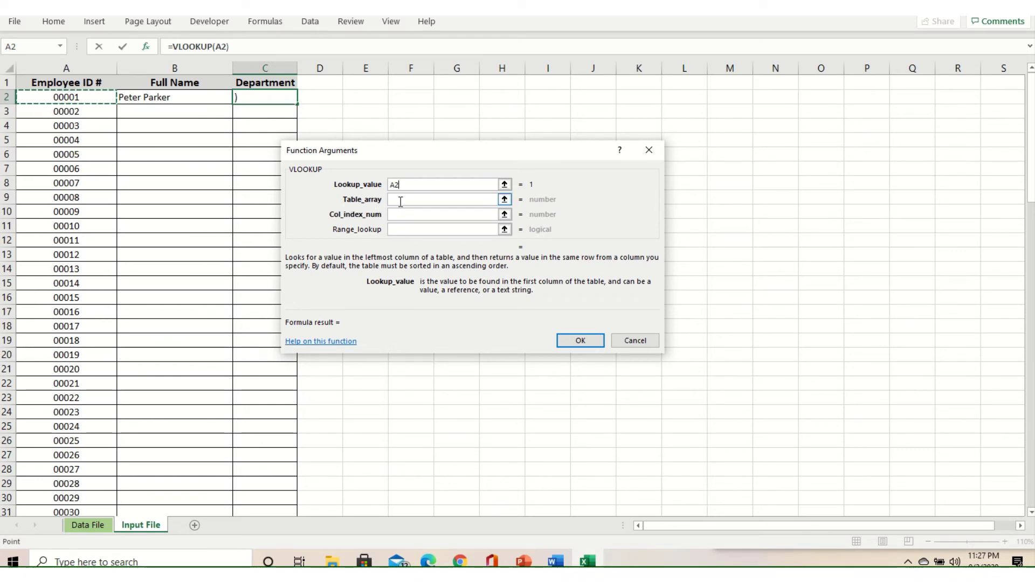
left_click(401, 201)
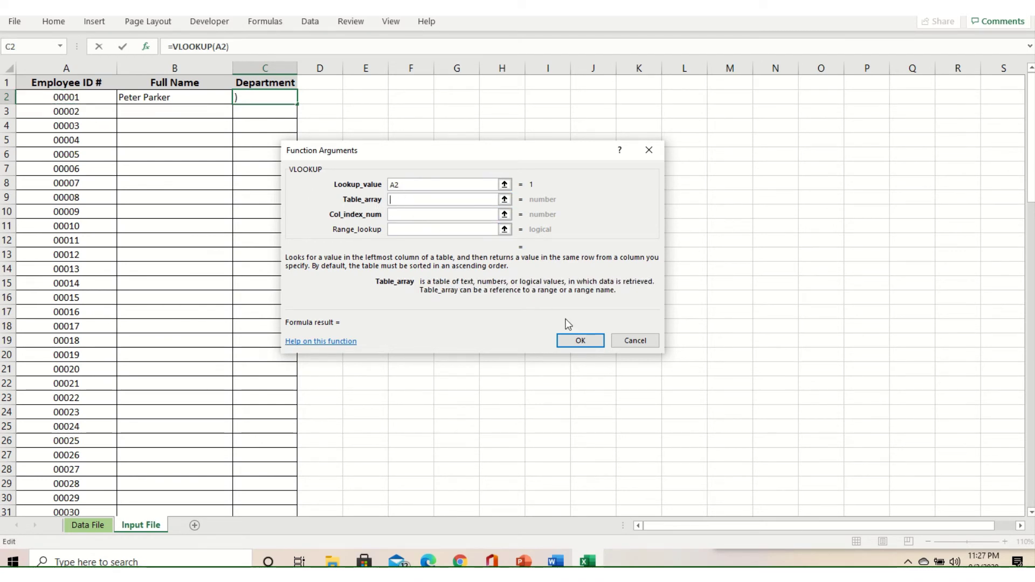
left_click(108, 523)
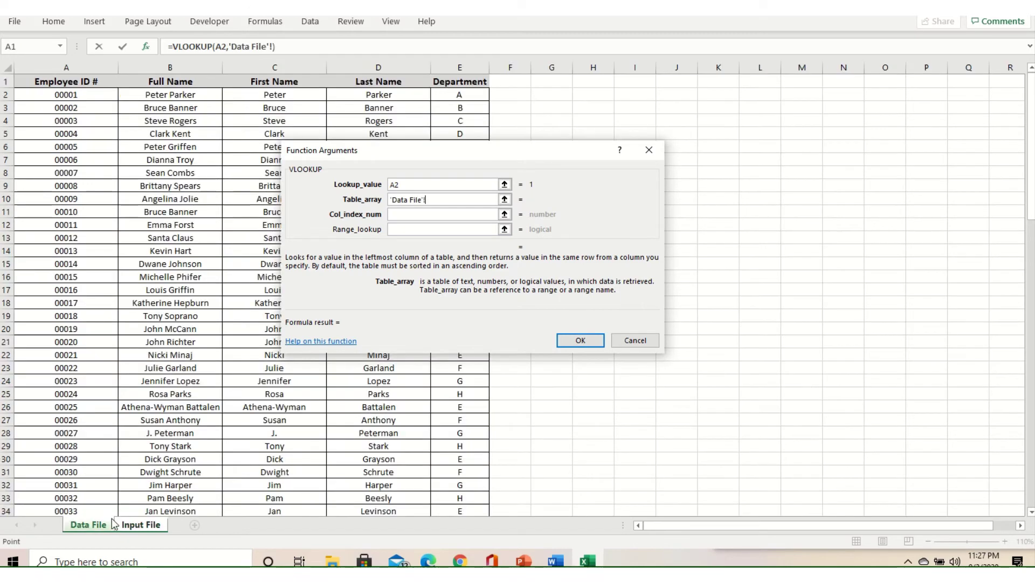
left_click(58, 94)
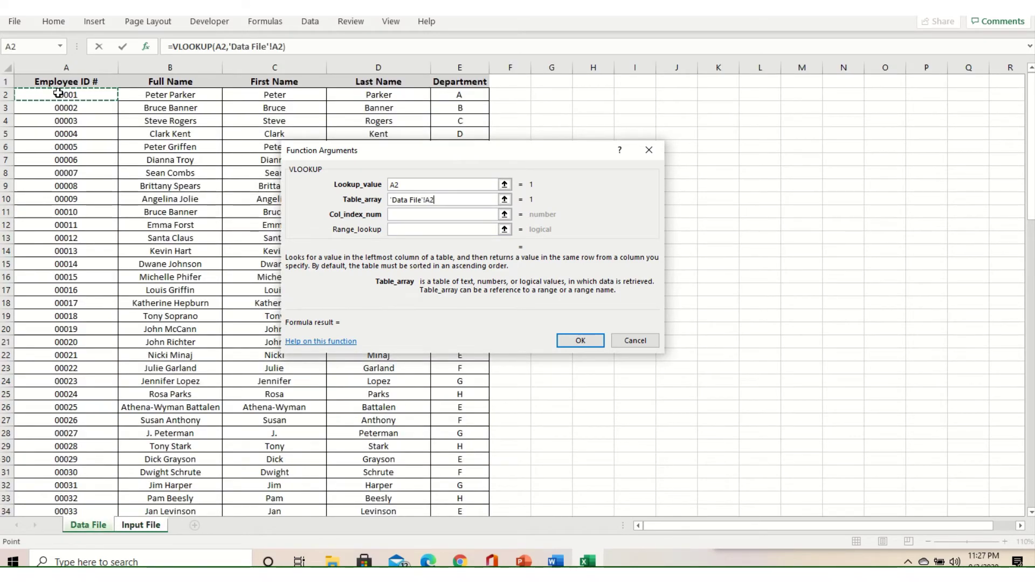
left_click_drag(59, 95, 459, 96)
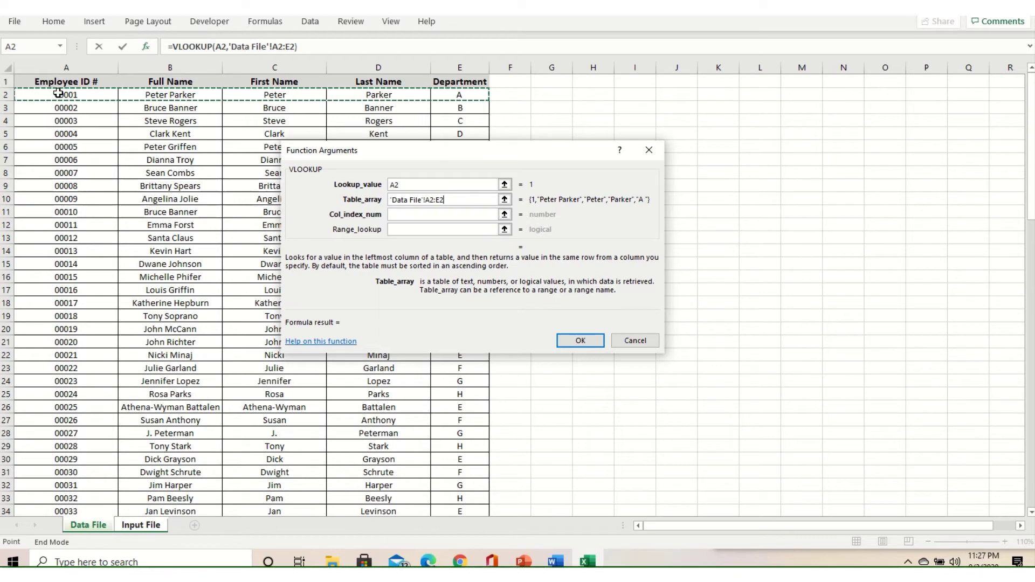
key("BackSpace")
type("100")
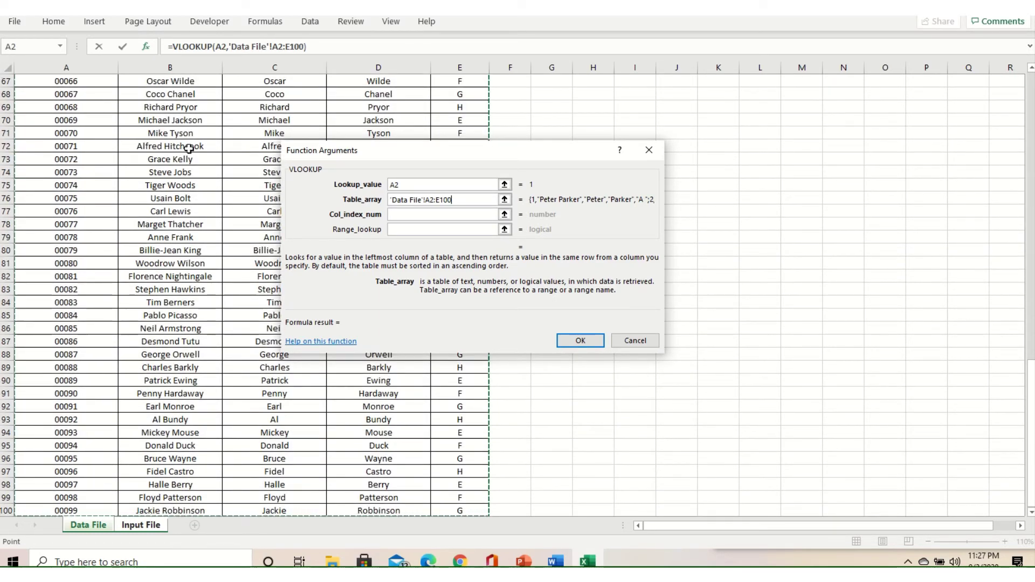
Set the column index number to 5 for the Department column of the Data File table.
left_click(416, 214)
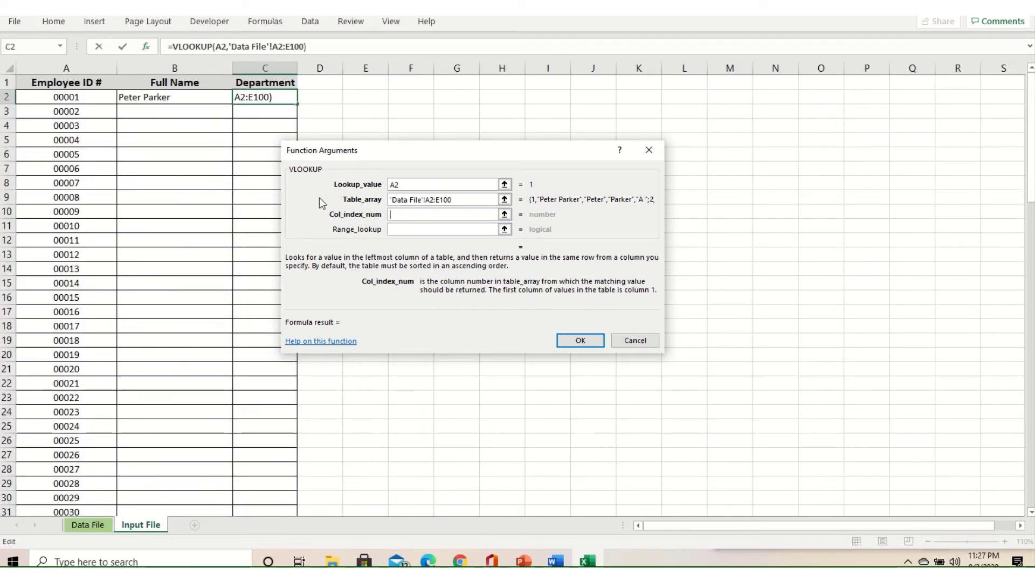
left_click(92, 527)
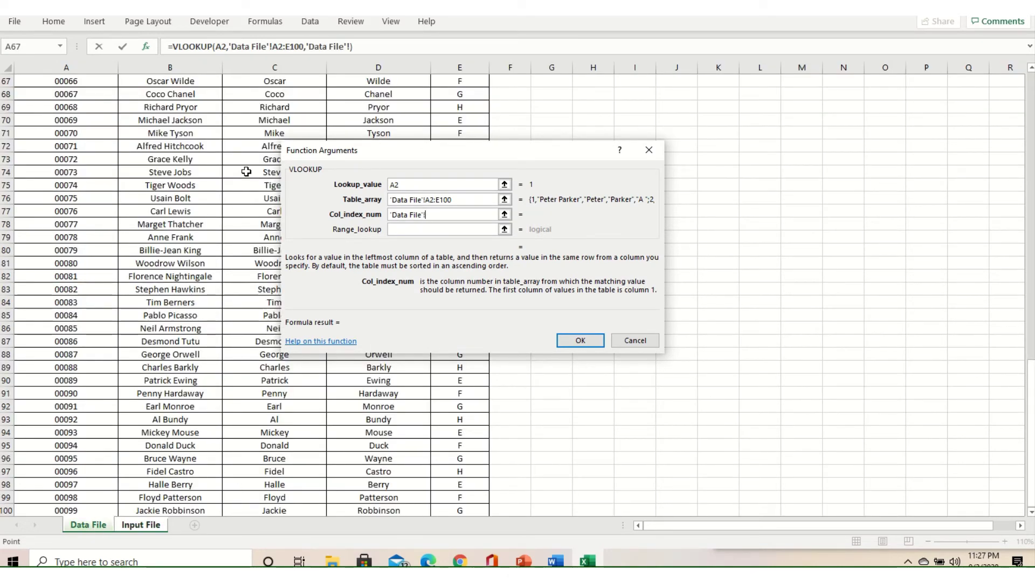
key("ctrl+Home")
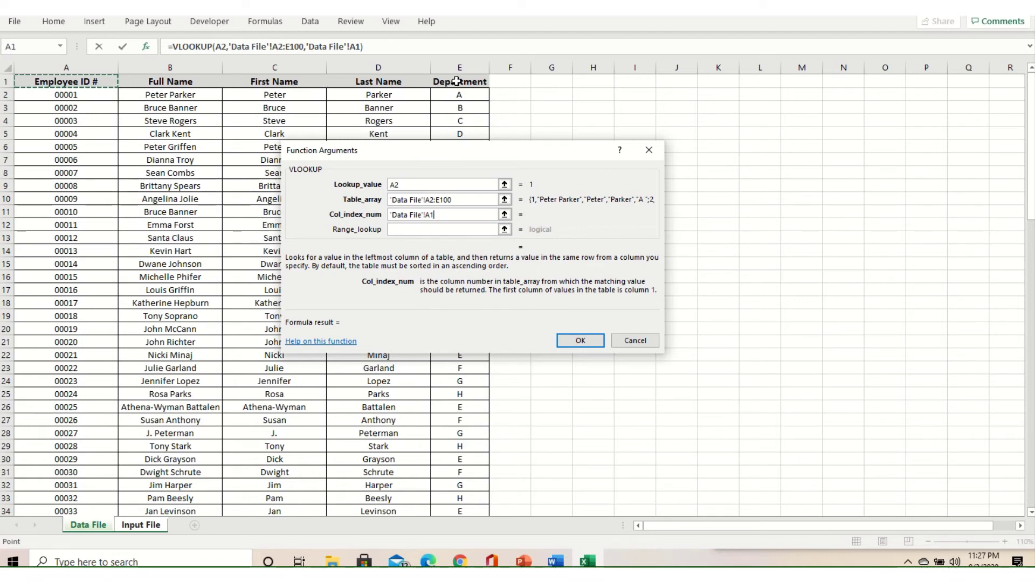
left_click_drag(453, 213, 389, 214)
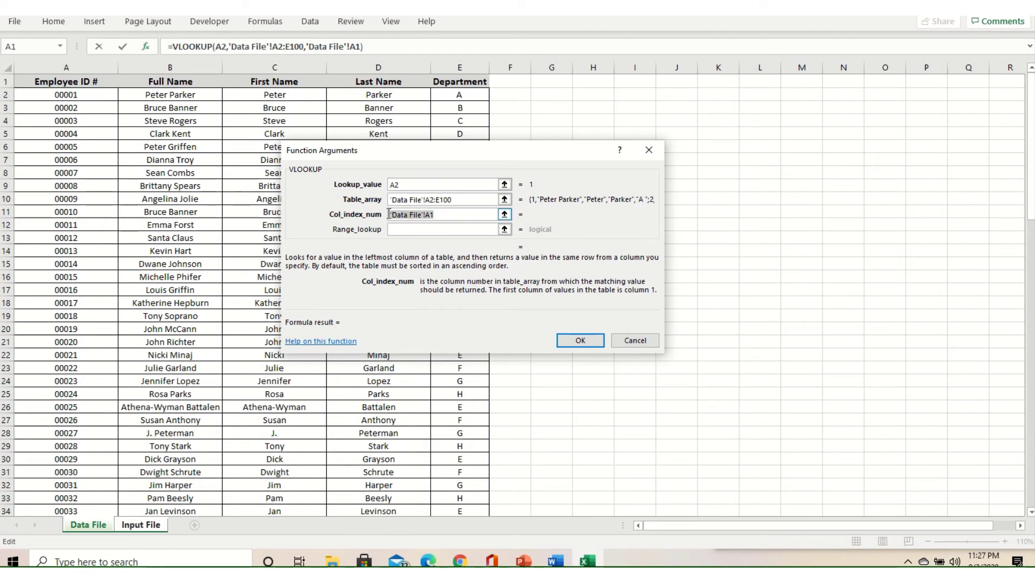
key("BackSpace")
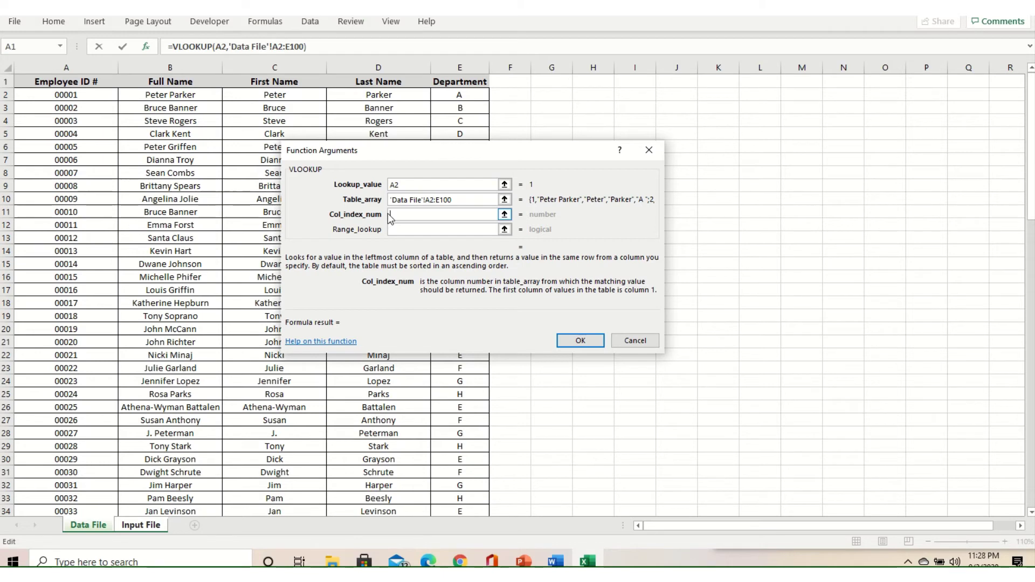
type("5")
Complete the C2 formula with range lookup set to false and check its result against the first employee's row on the Data File sheet.
left_click(404, 230)
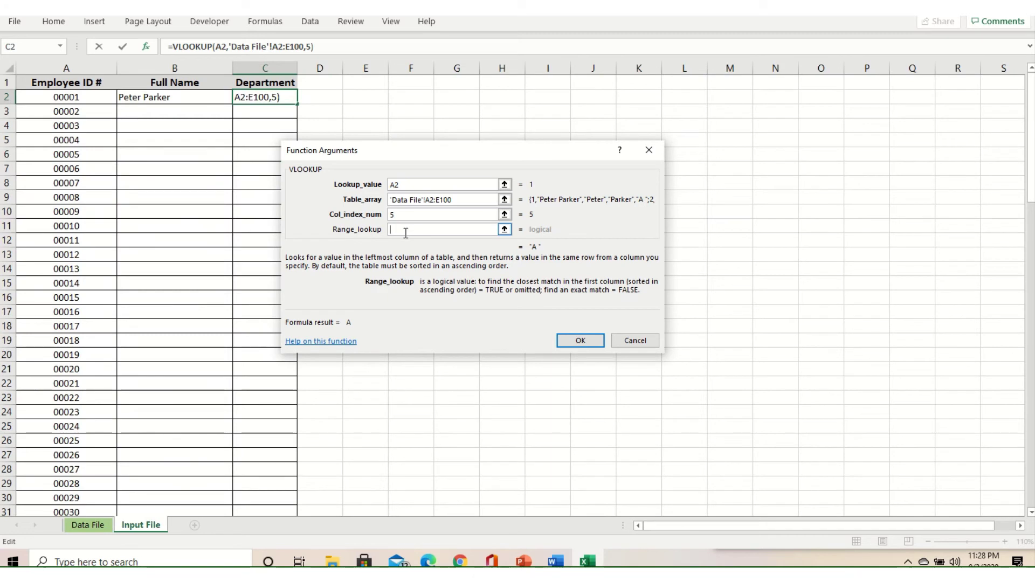
type("false")
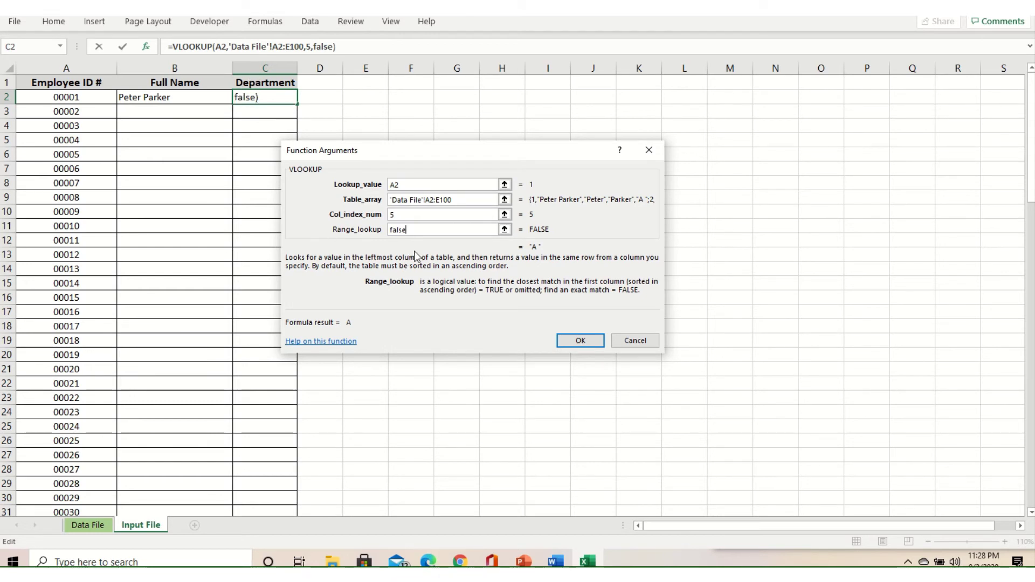
left_click(583, 342)
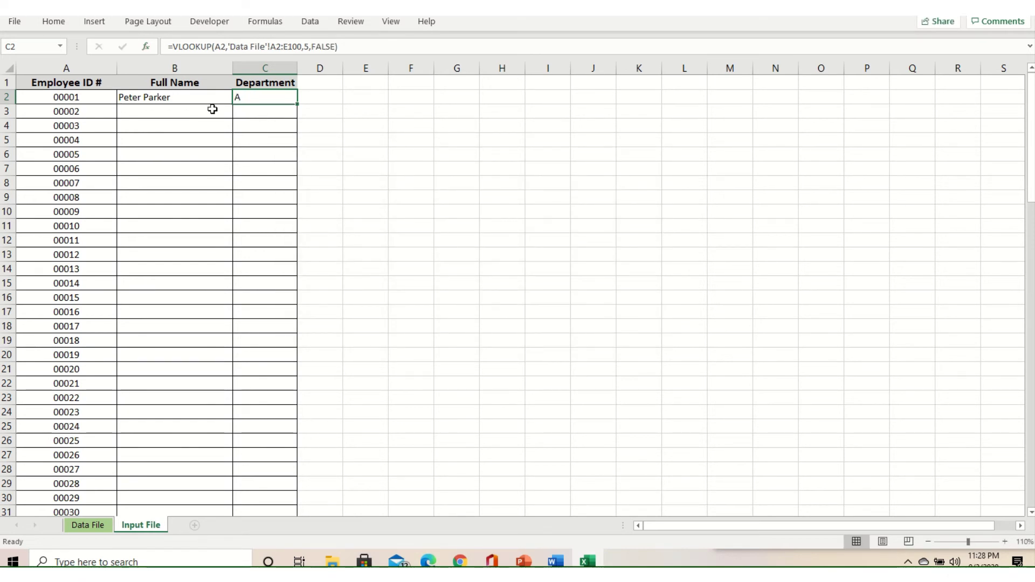
left_click(76, 527)
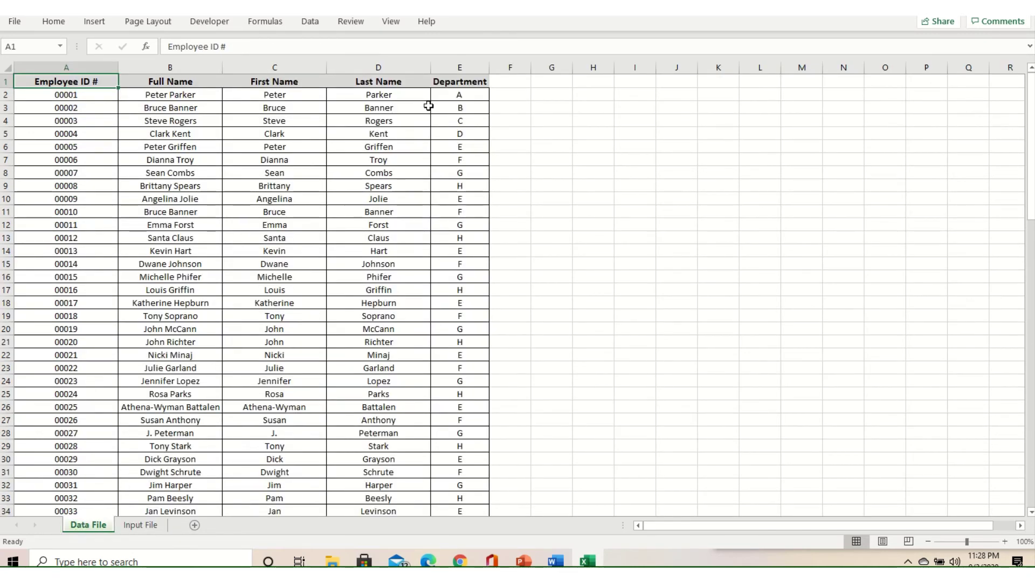
left_click(454, 98)
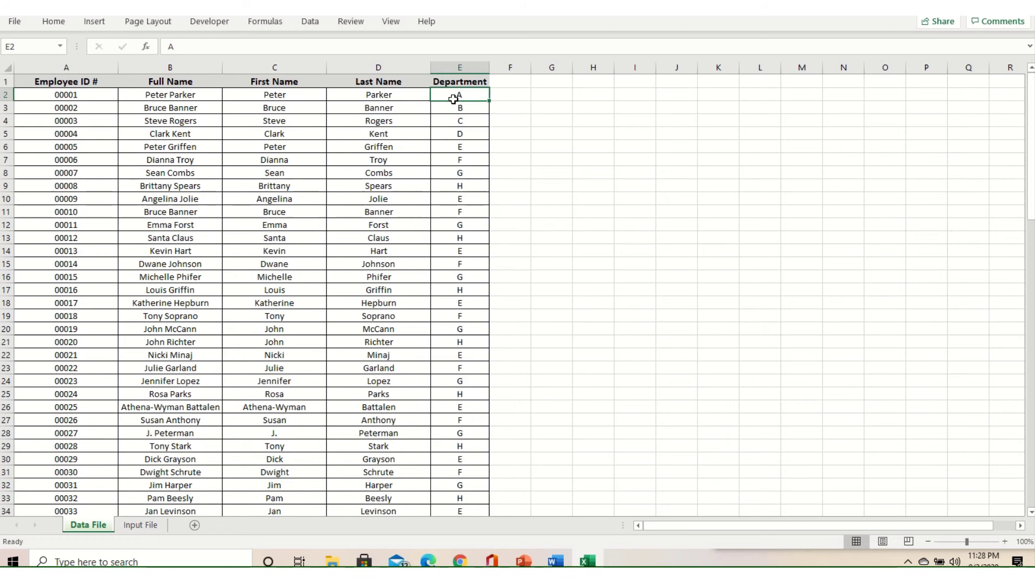
left_click(193, 95)
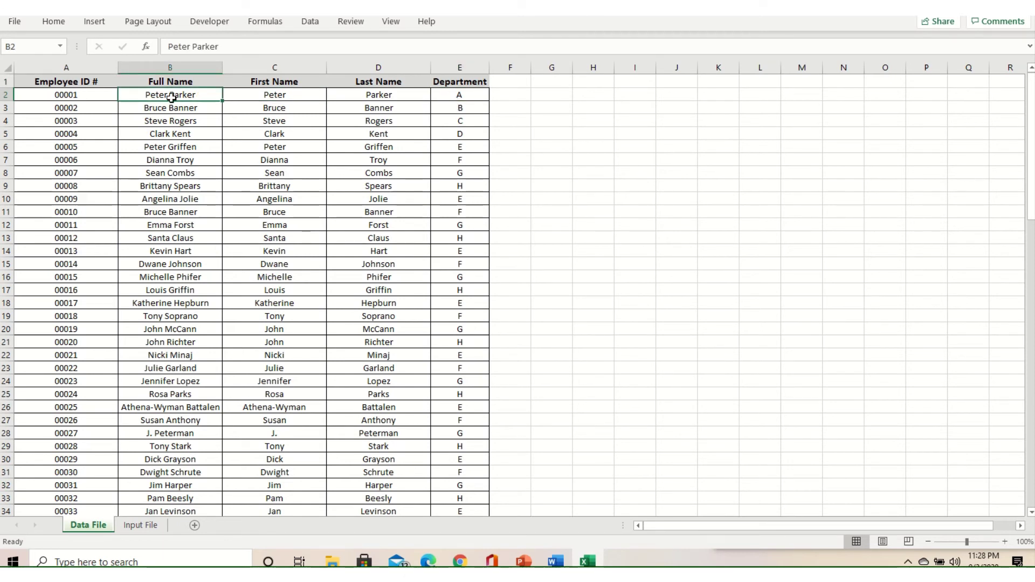
left_click(448, 95)
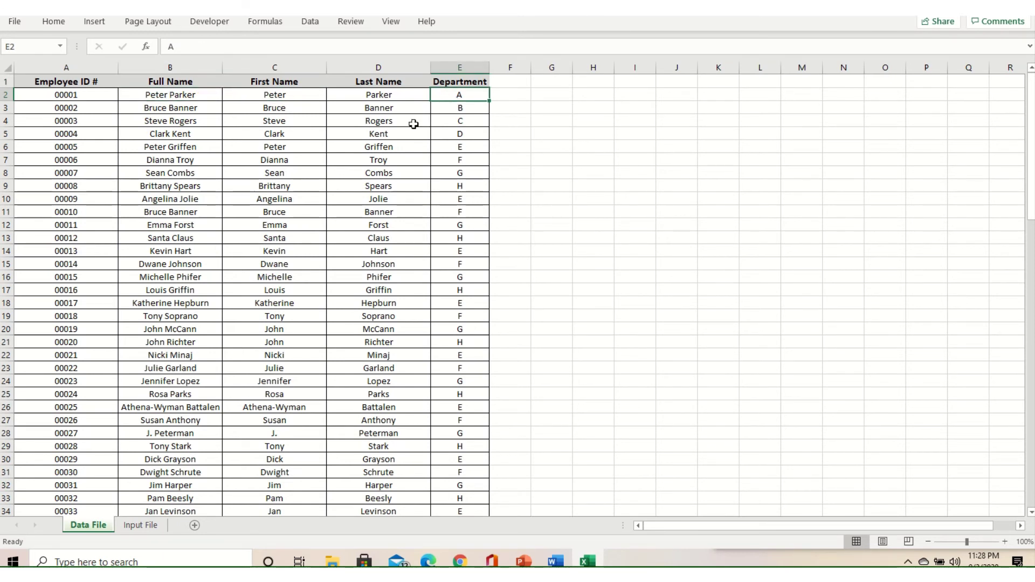
left_click(150, 530)
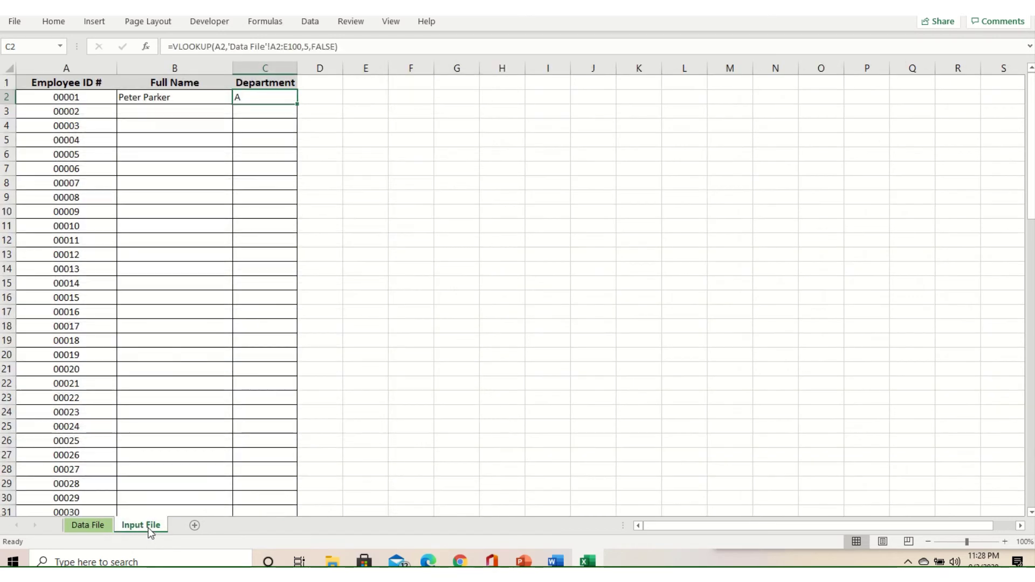
Fill the VLOOKUP formulas in B2:C2 down through all employee ID rows on the Input File sheet.
left_click(202, 98)
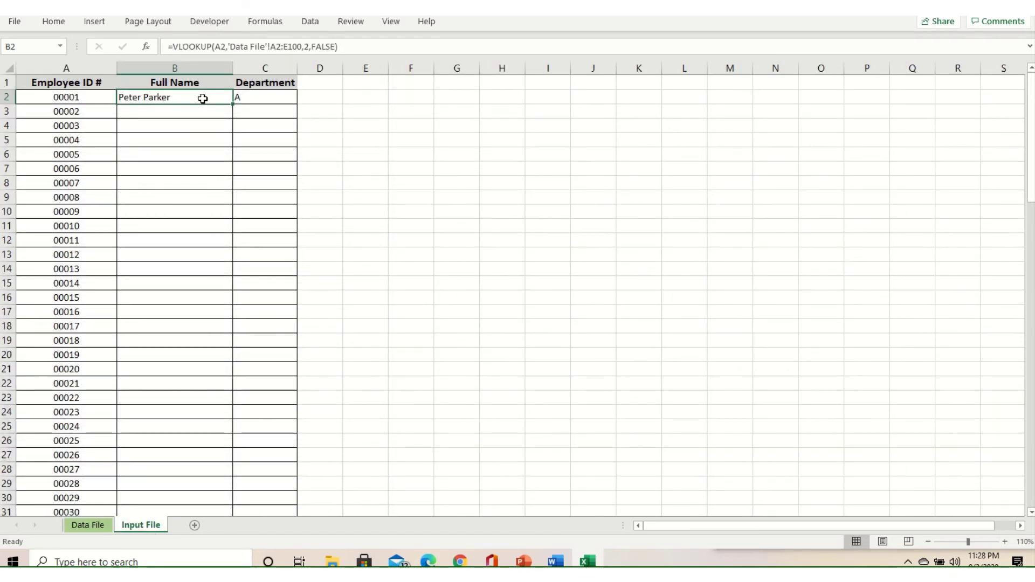
left_click_drag(233, 103, 293, 100)
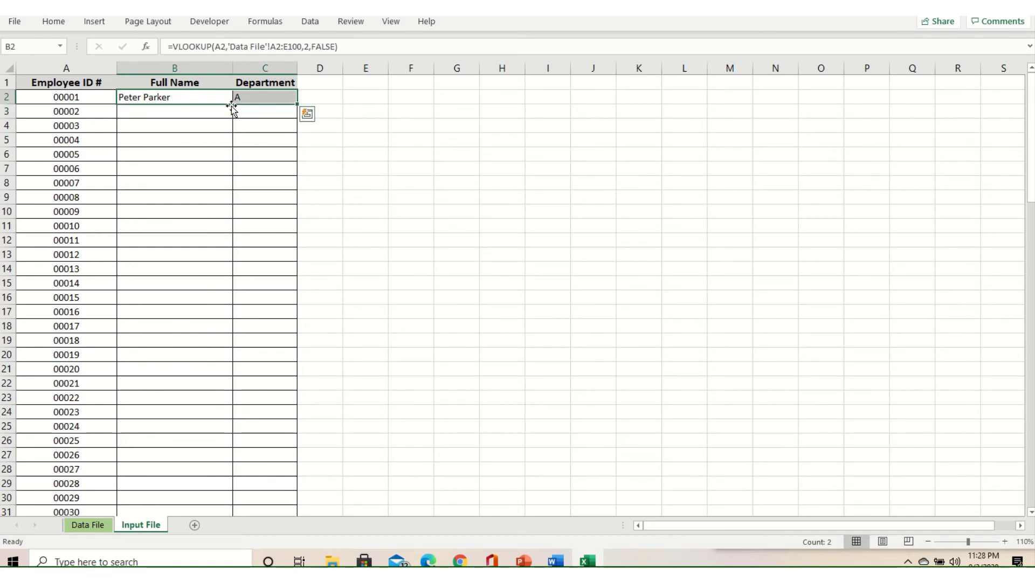
left_click(208, 97)
left_click(244, 95, "shift")
double_click(295, 104)
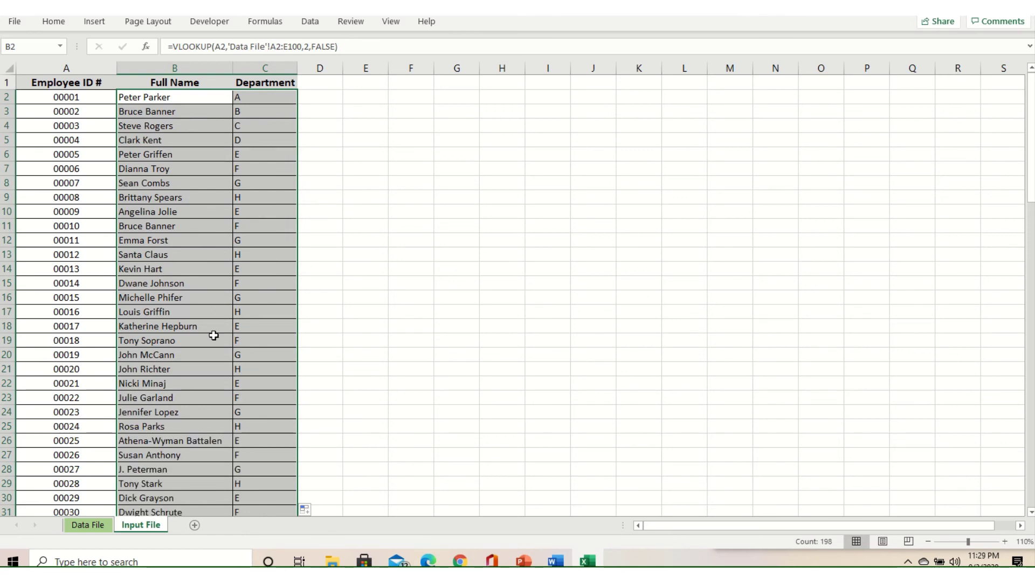
Review the filled Full Name and Department results down the Input File sheet, inspecting the formulas in B74 and C74.
scroll(213, 335, "down", 5)
scroll(214, 336, "down", 10)
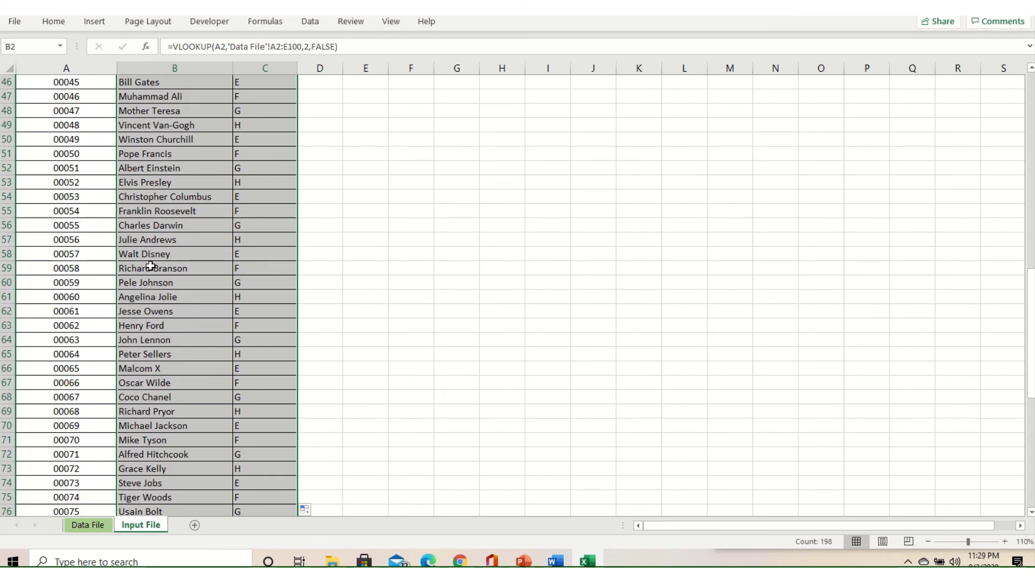
scroll(146, 265, "down", 4)
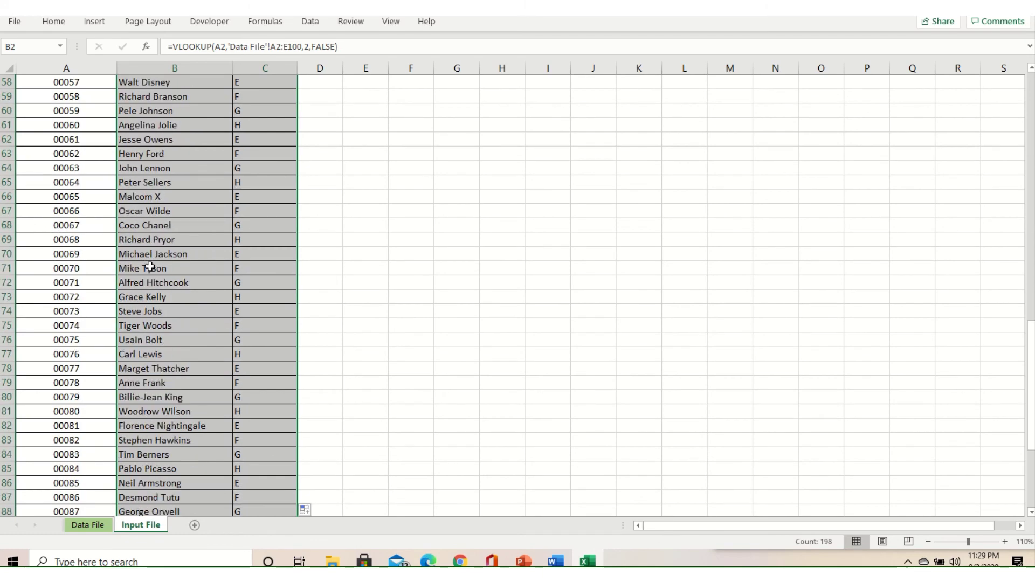
left_click(88, 525)
left_click(87, 187)
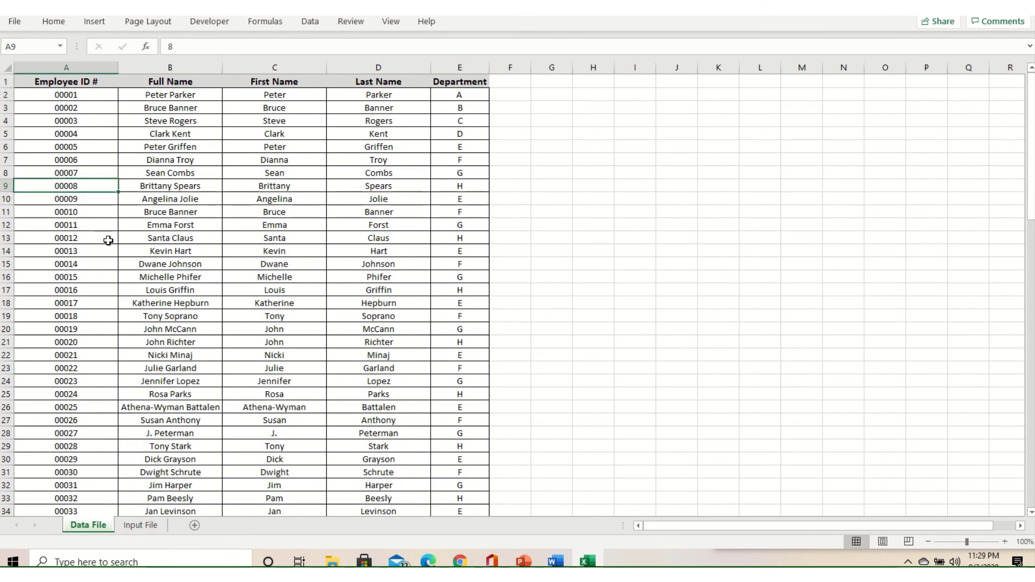
left_click(144, 525)
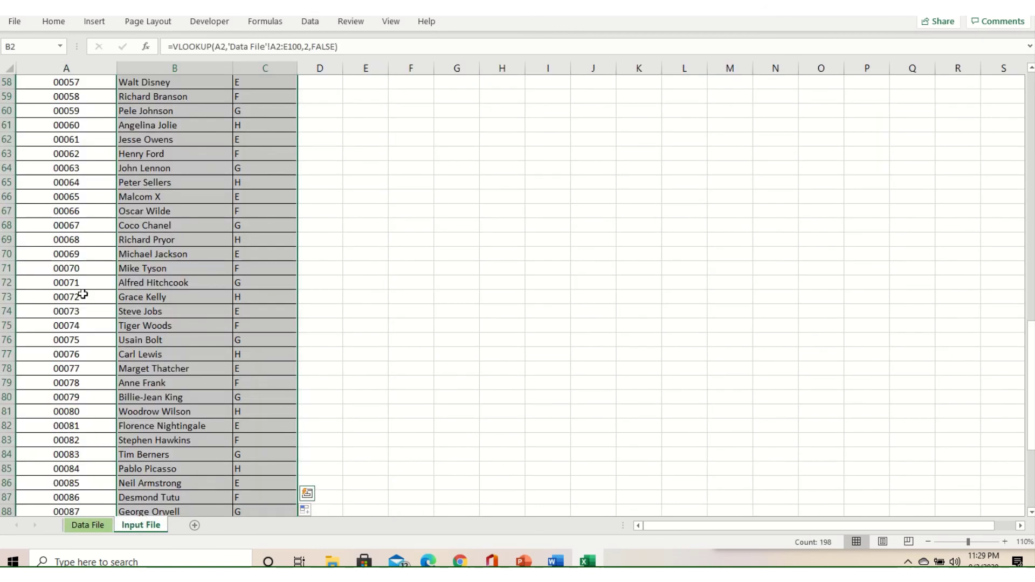
left_click(155, 312)
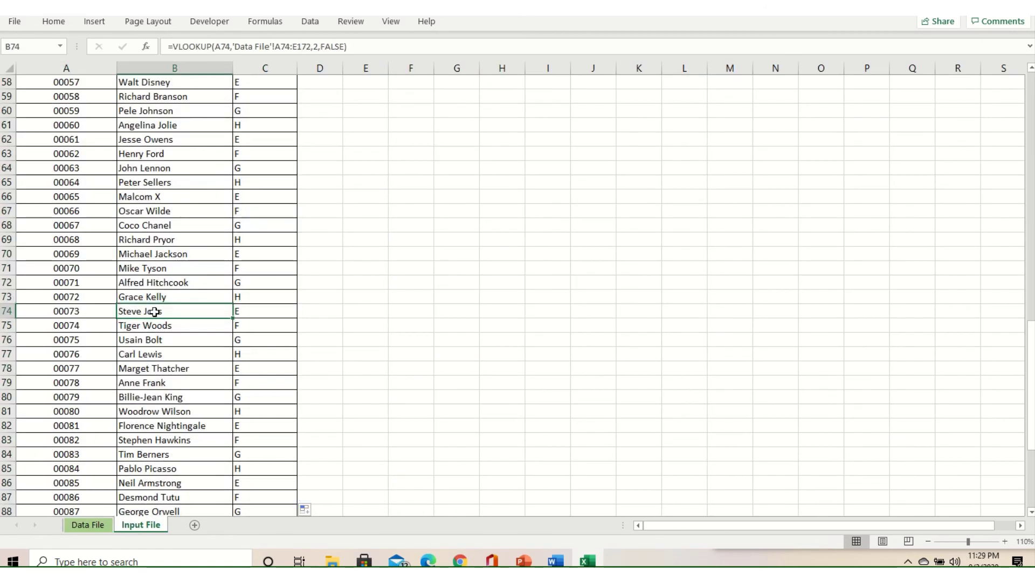
left_click(236, 313)
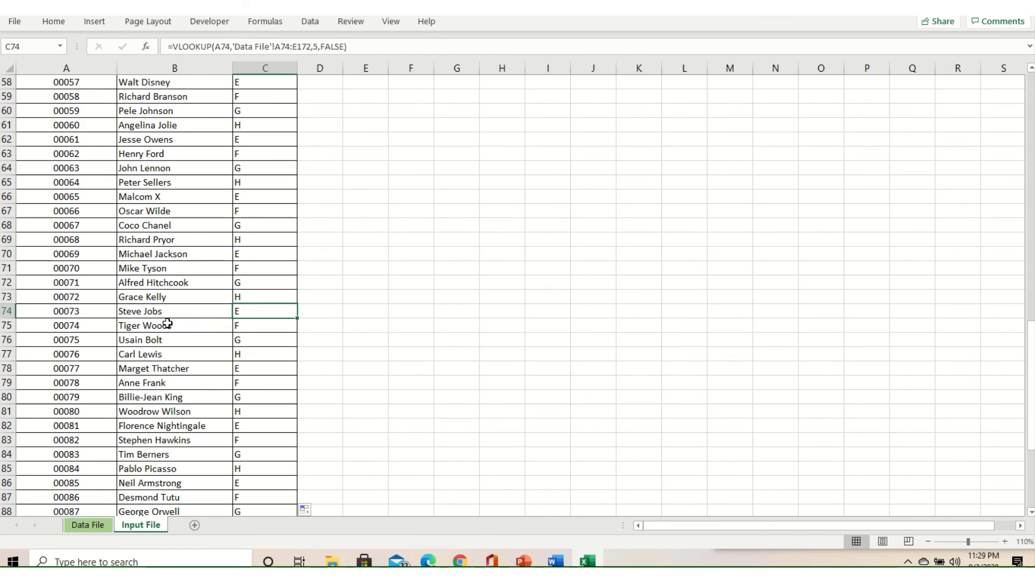
scroll(181, 411, "up", 7)
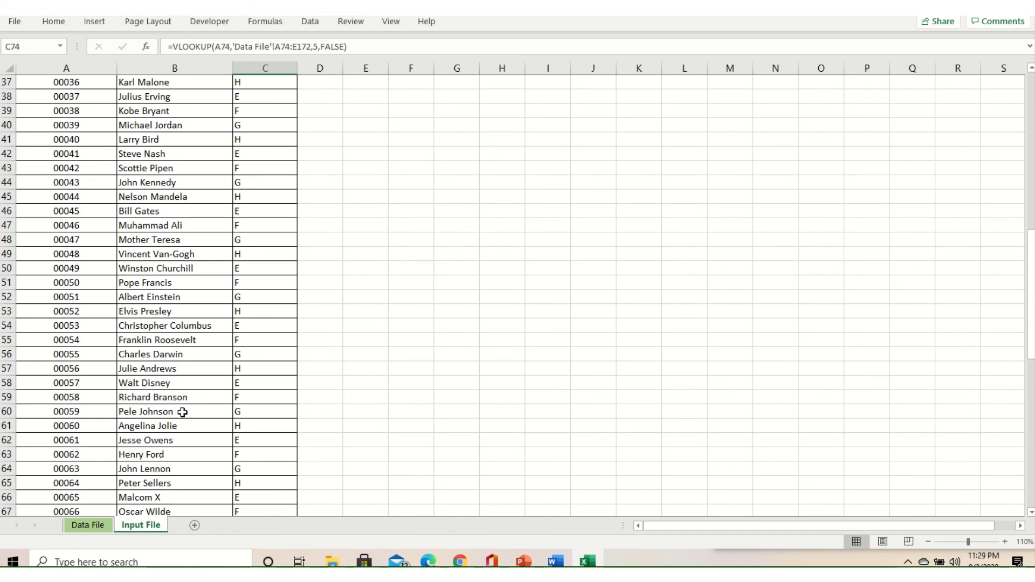
key("ctrl+Home")
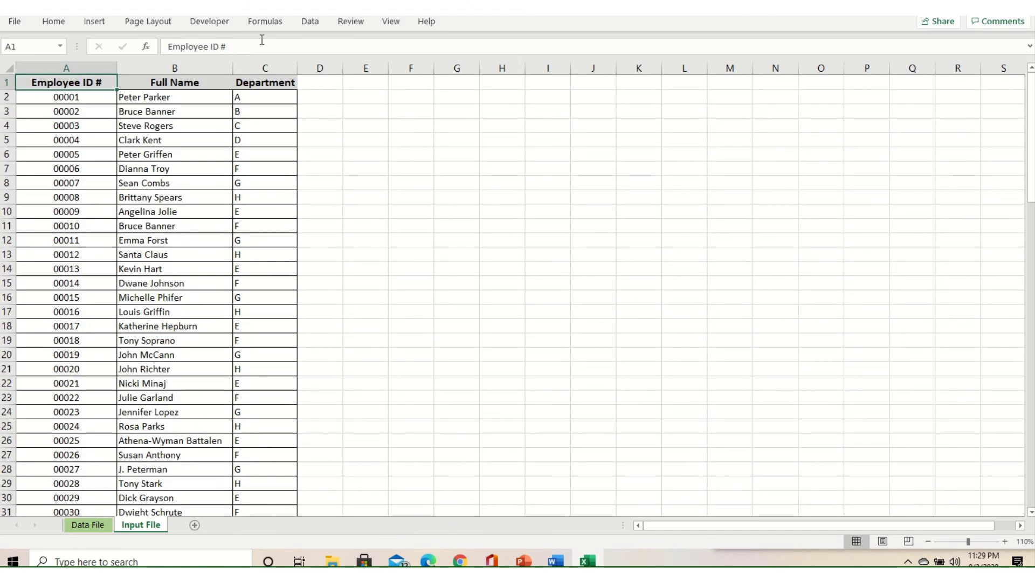
Replace the formulas in columns B and C with static values using Paste Special Values, and check several Full Name cells.
left_click_drag(177, 64, 265, 76)
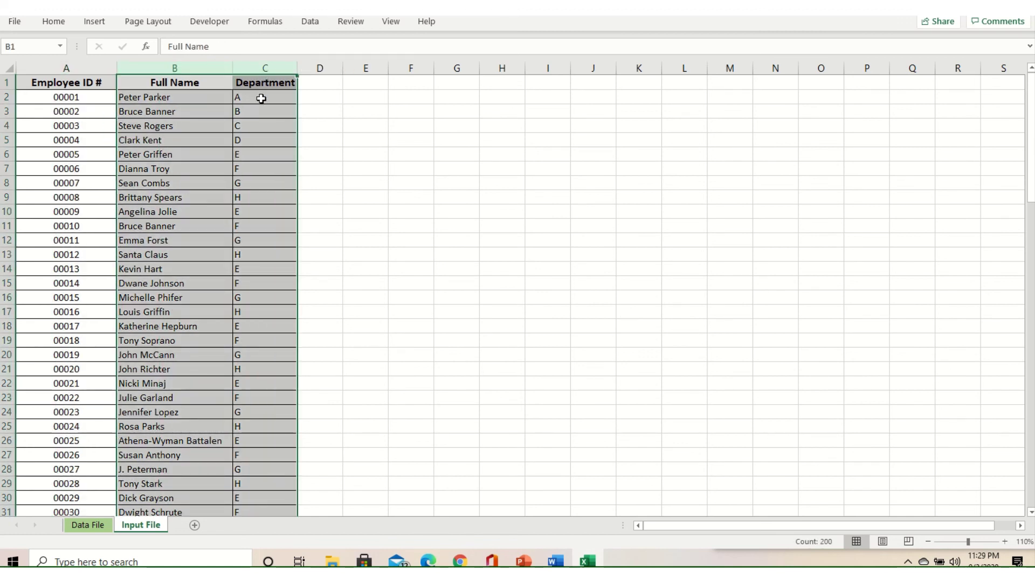
right_click(261, 100)
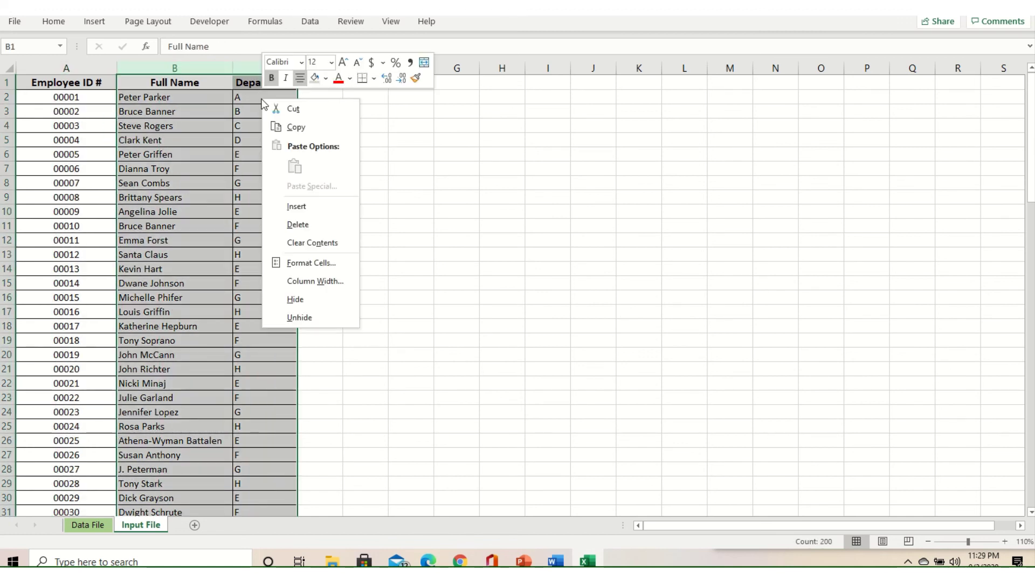
left_click(287, 128)
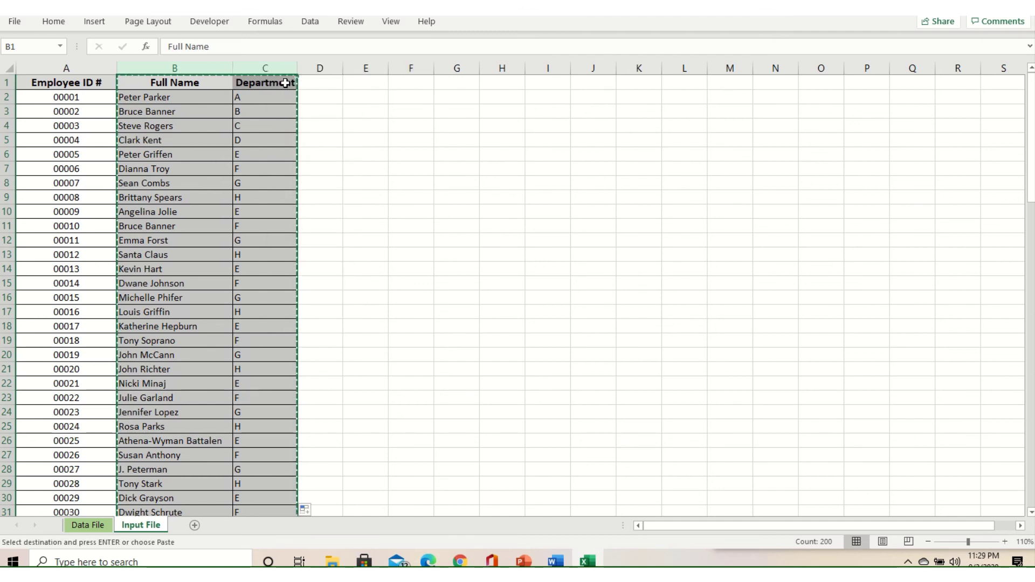
right_click(250, 114)
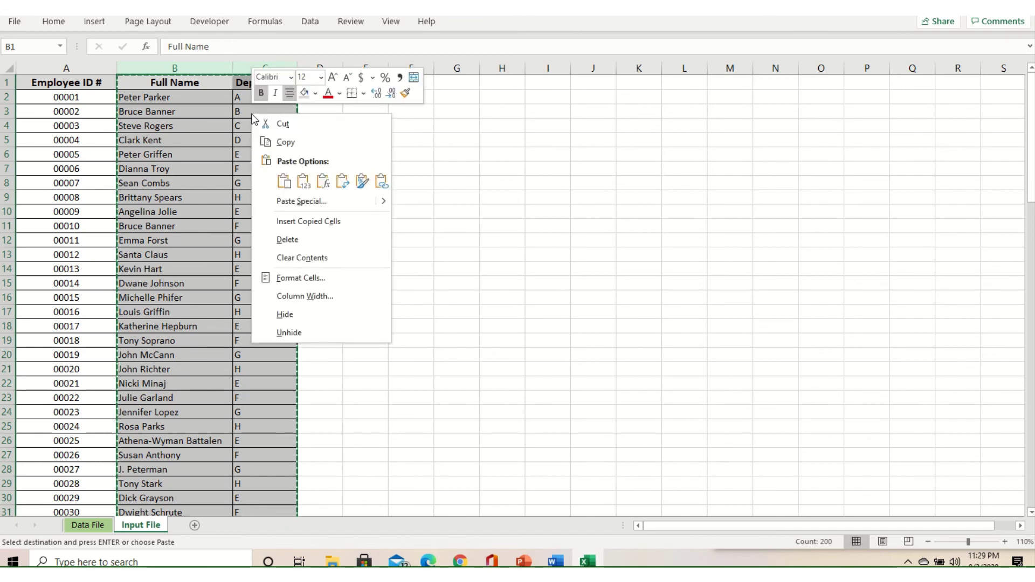
left_click(278, 203)
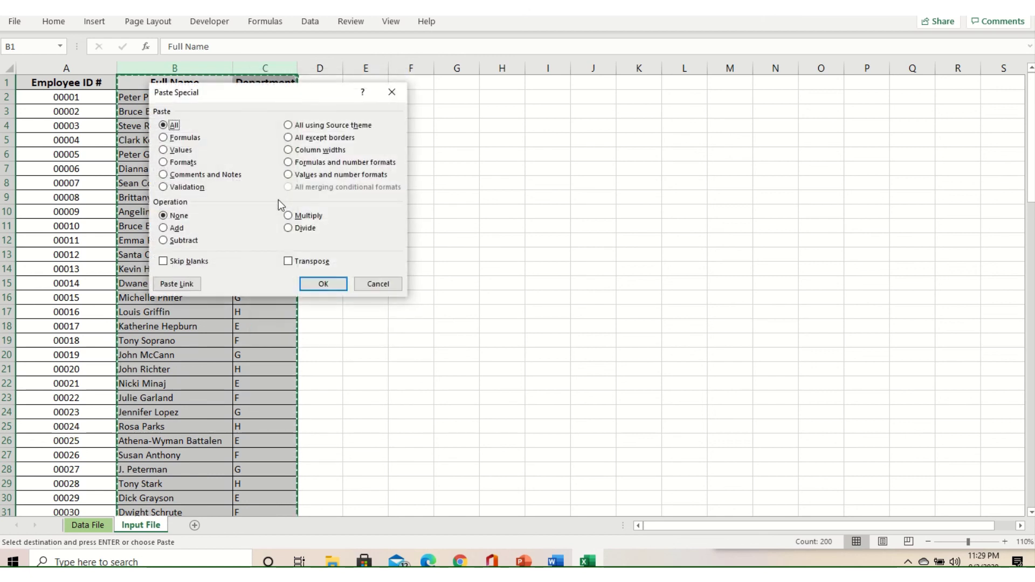
left_click(170, 152)
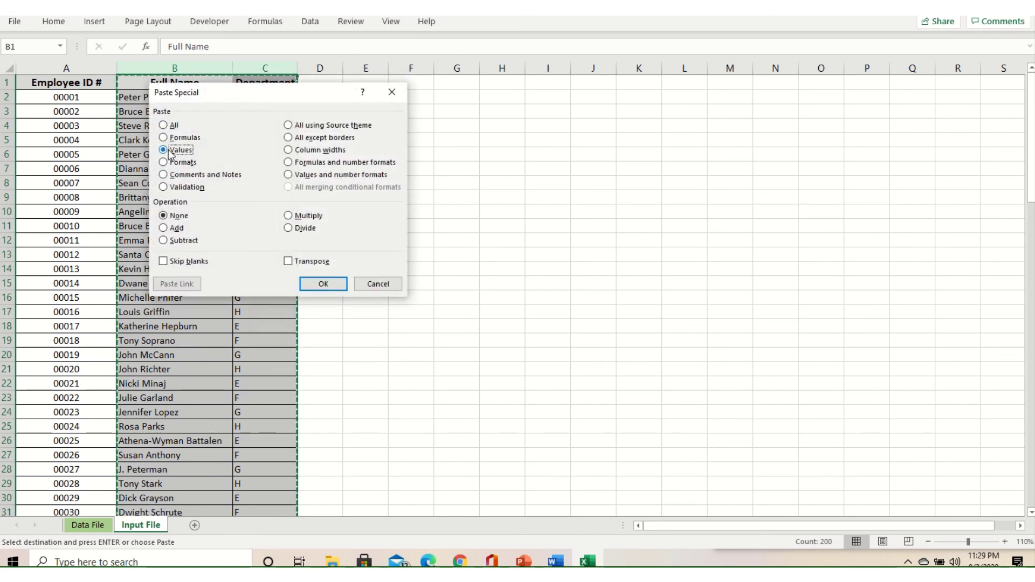
left_click(323, 284)
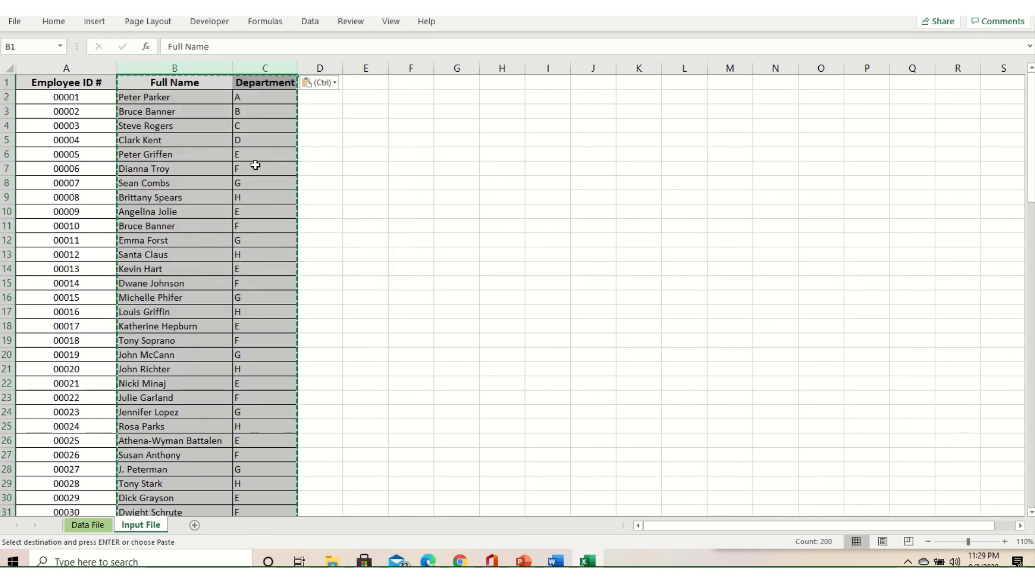
left_click(177, 98)
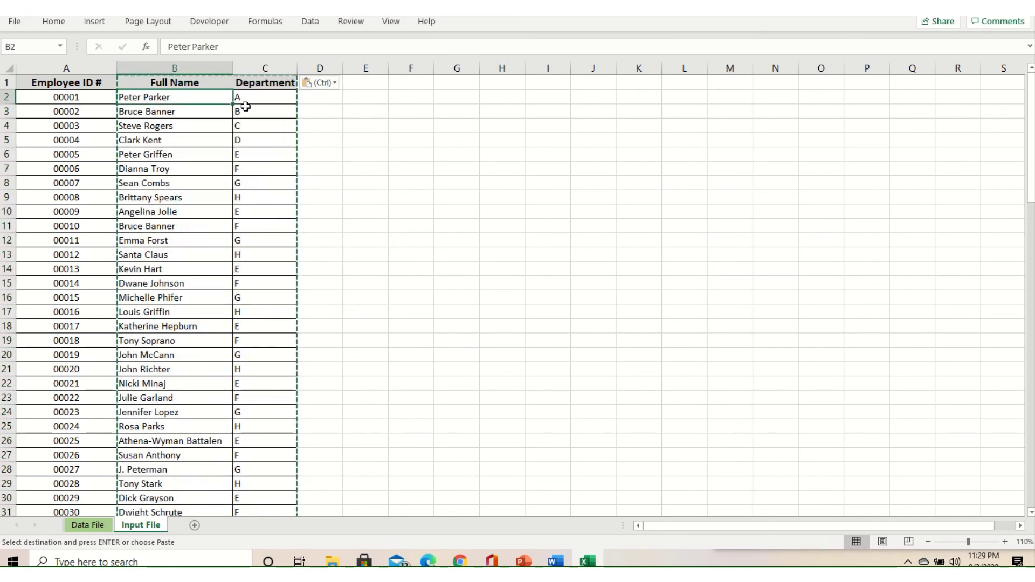
left_click(187, 126)
key("Escape")
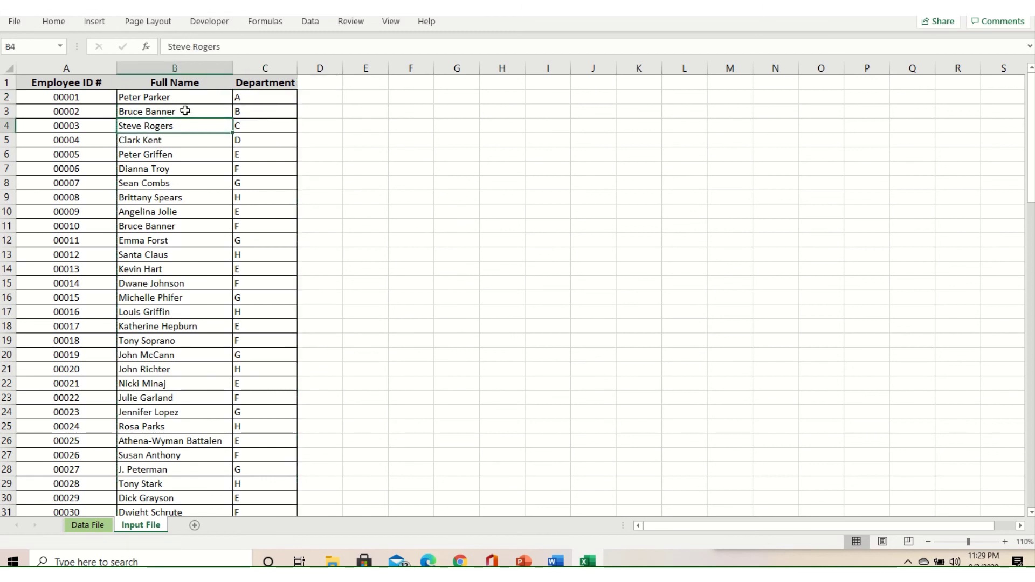
left_click(163, 109)
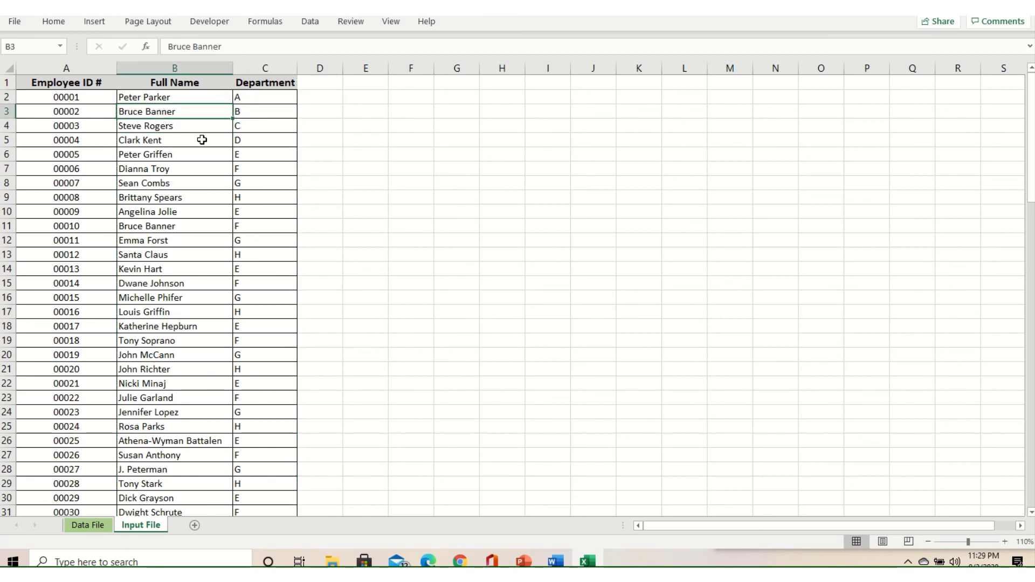